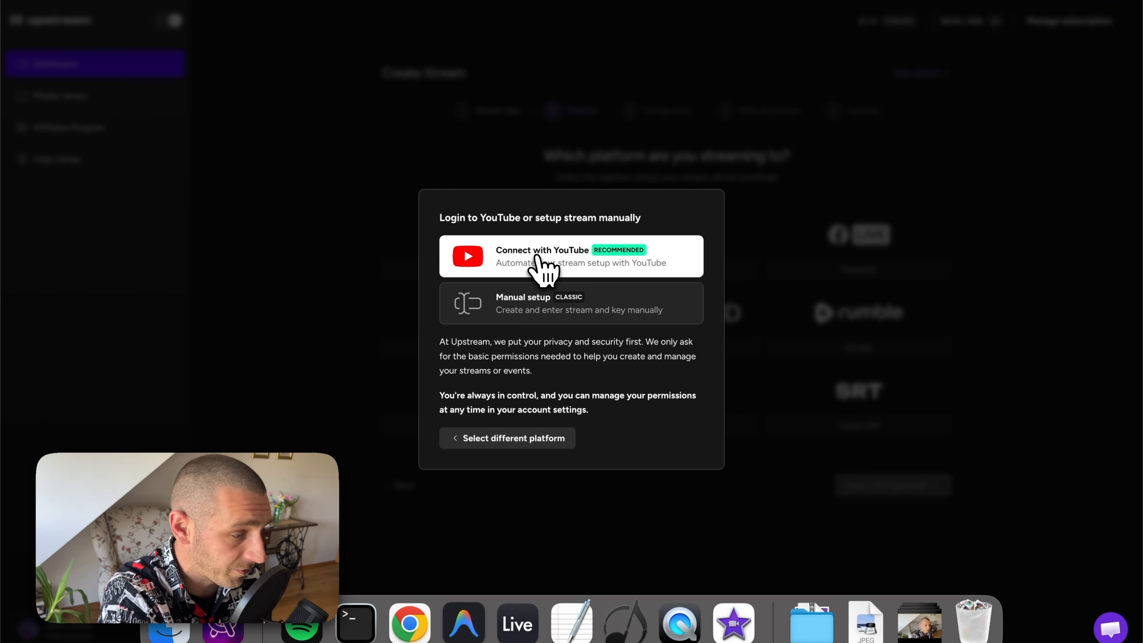
# Step: Connect the Atmoworlds Live YouTube channel and name the stream My 24/7 Test Stream
pyautogui.click(538, 257)
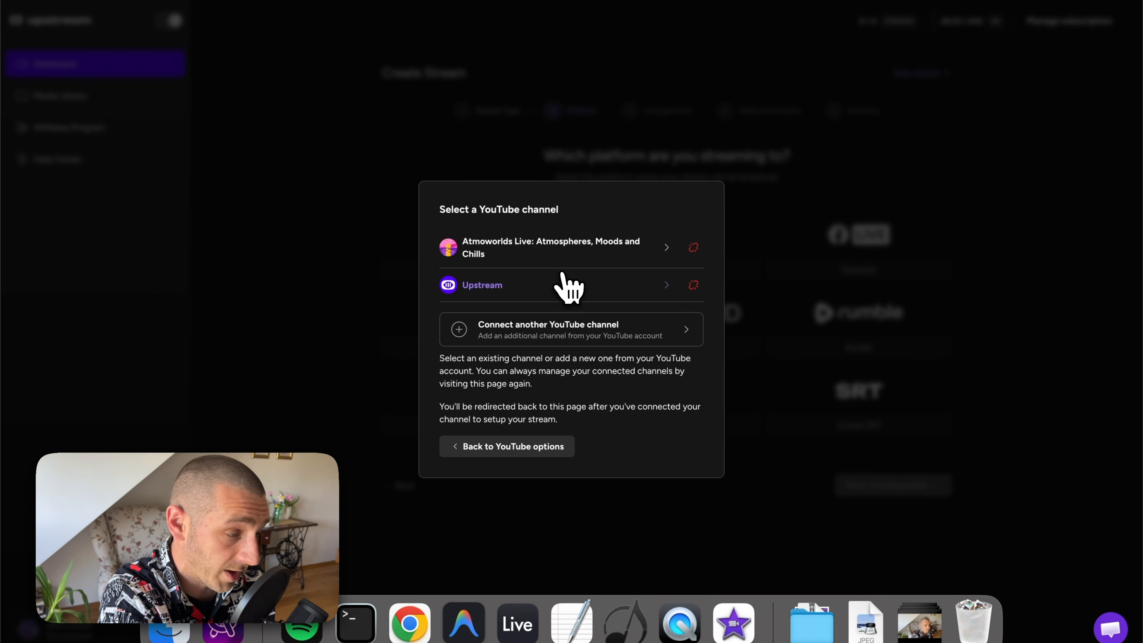
pyautogui.click(568, 254)
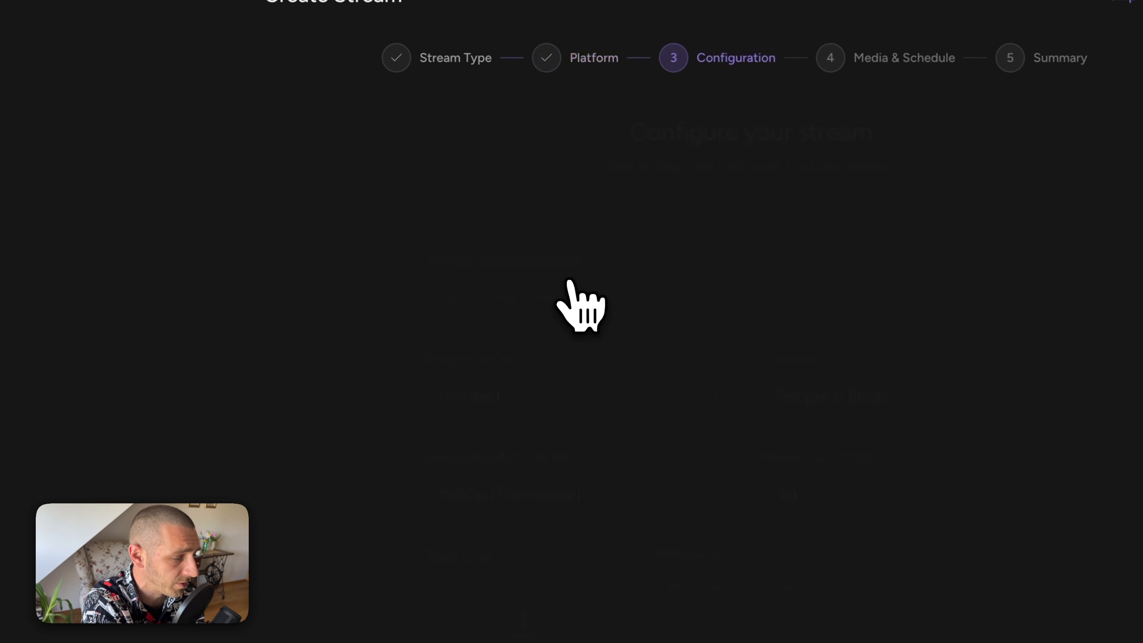
pyautogui.click(571, 297)
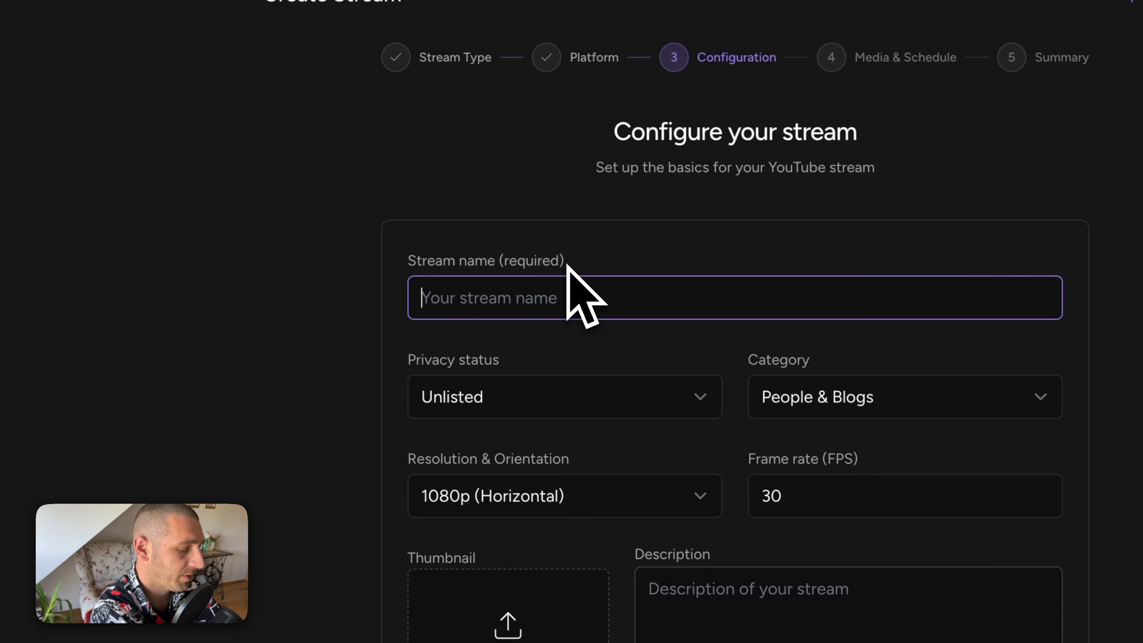
pyautogui.write('My 240')
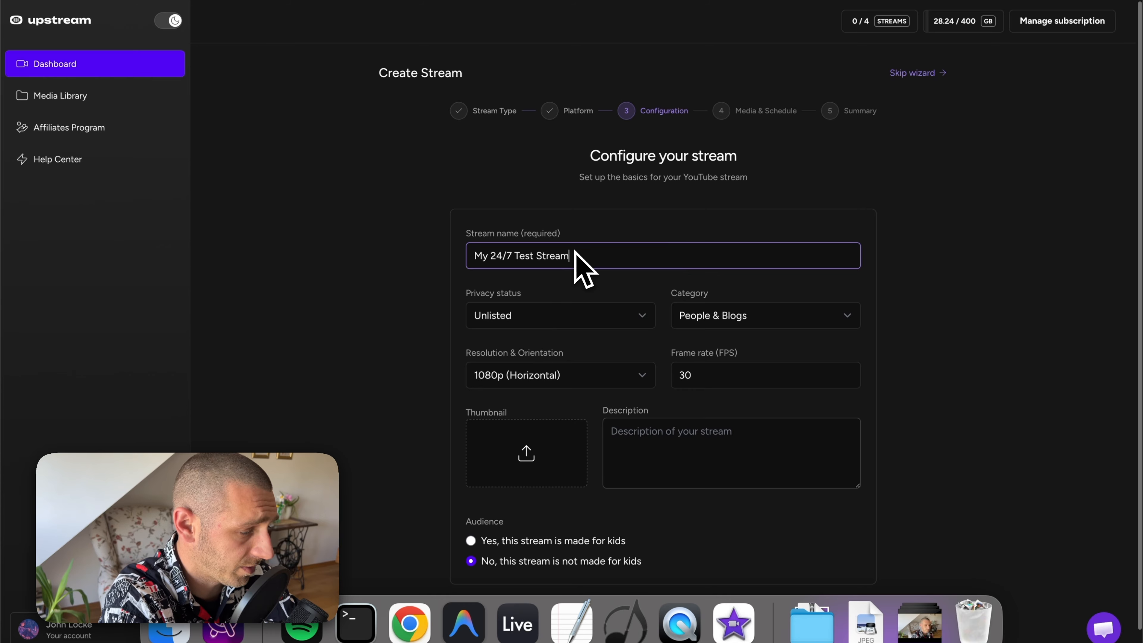
# Step: Set the stream's privacy to Unlisted after briefly trying Public
pyautogui.click(545, 321)
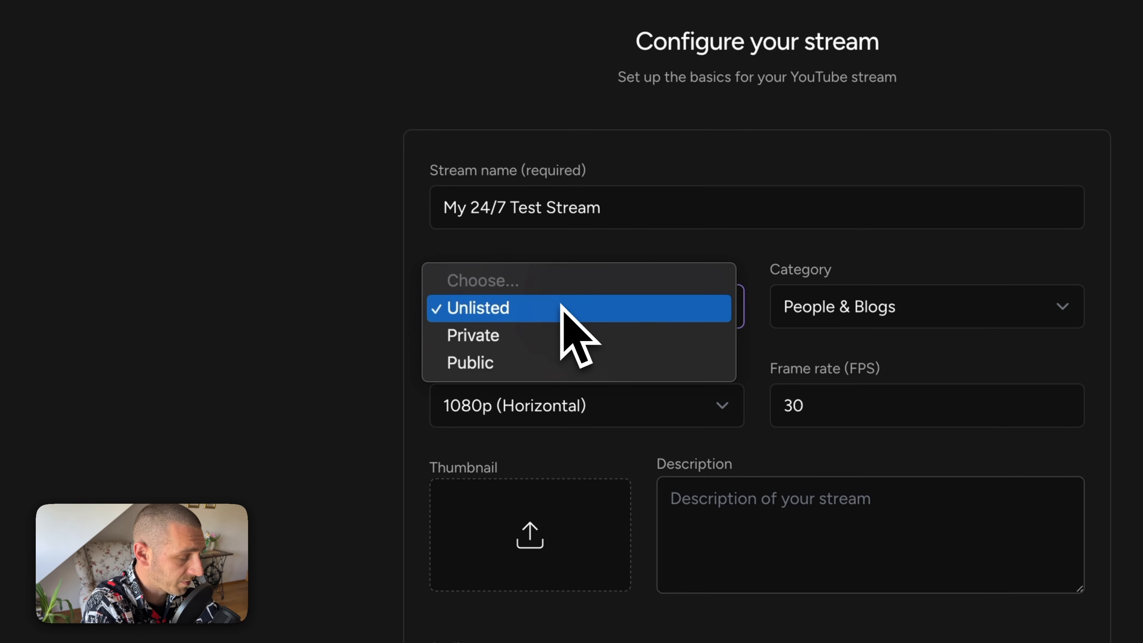
pyautogui.click(535, 361)
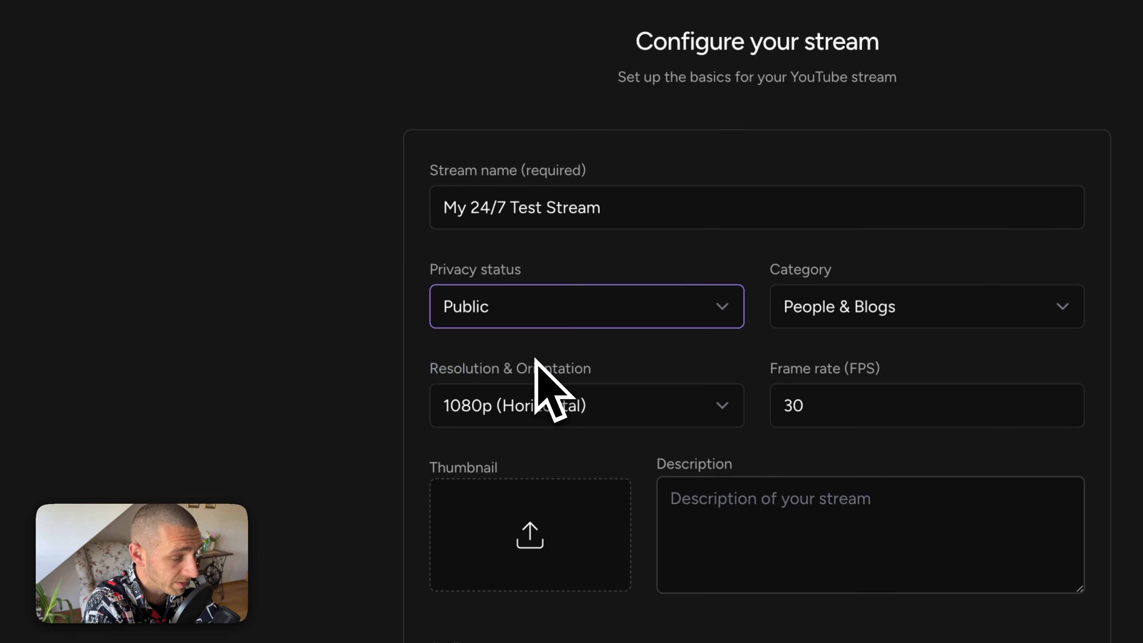
pyautogui.click(543, 312)
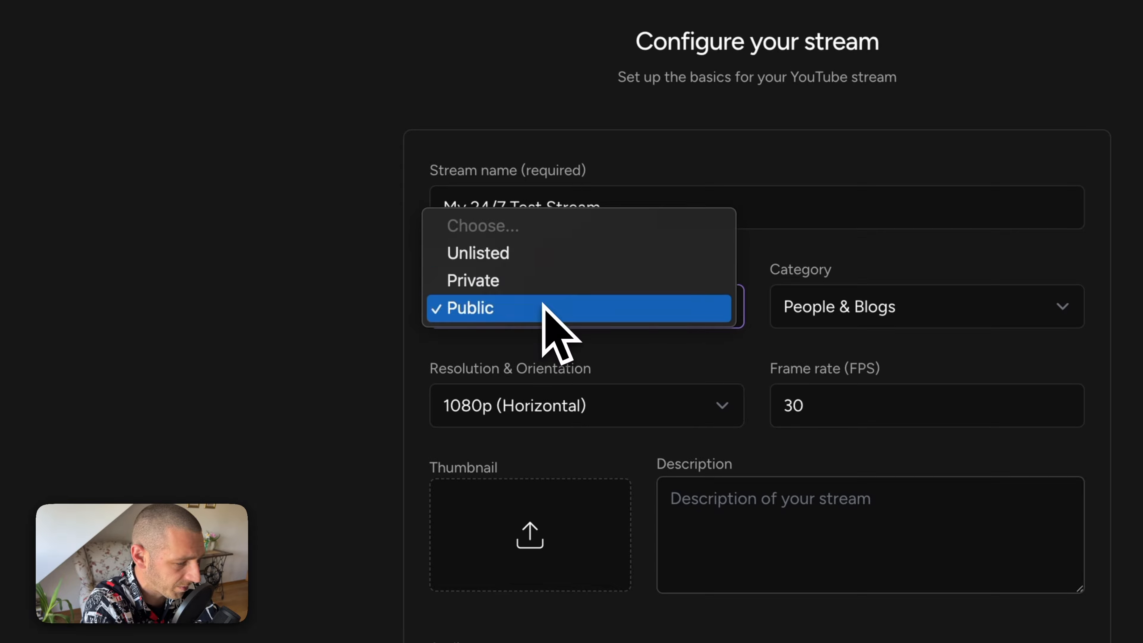
pyautogui.click(535, 260)
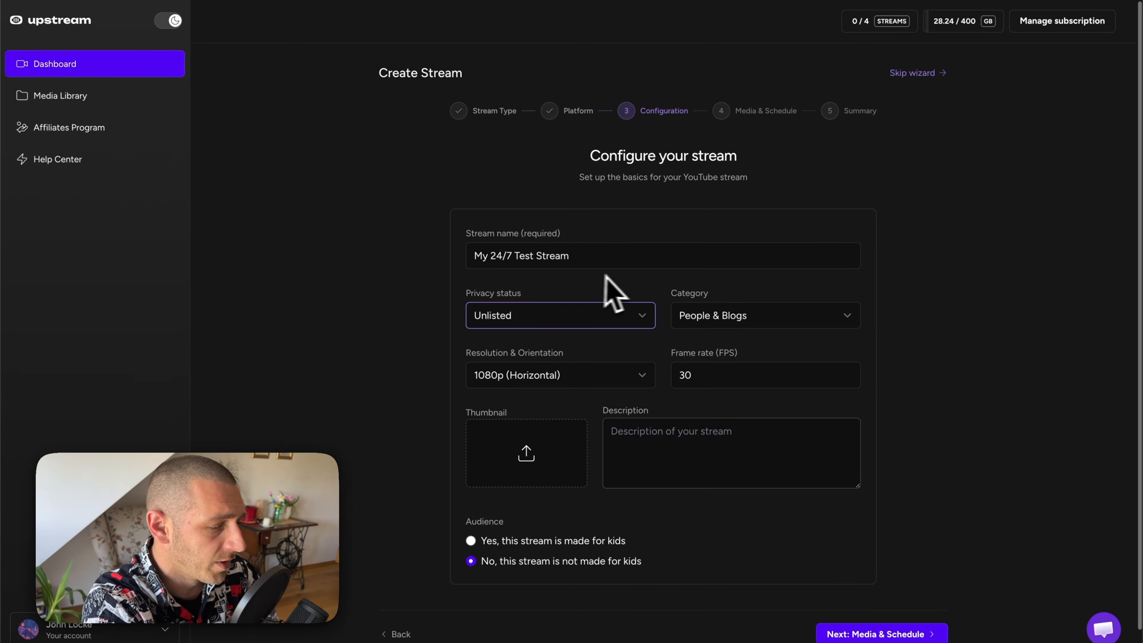
# Step: Set the category to Entertainment and keep 1080p (Horizontal) resolution
pyautogui.click(708, 314)
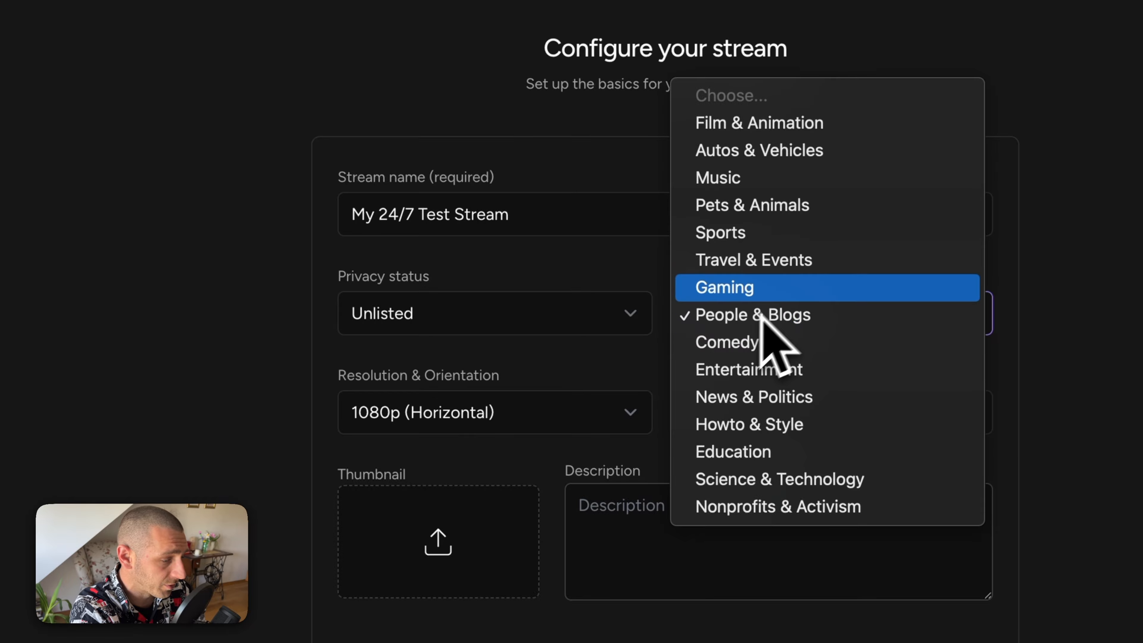
pyautogui.click(799, 375)
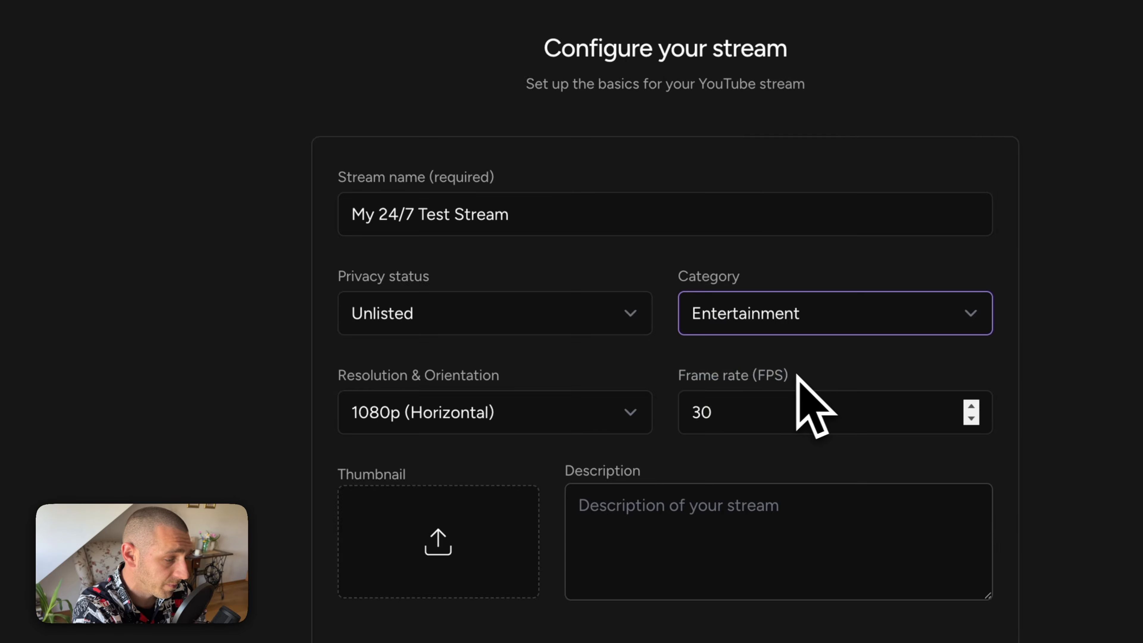
pyautogui.click(548, 412)
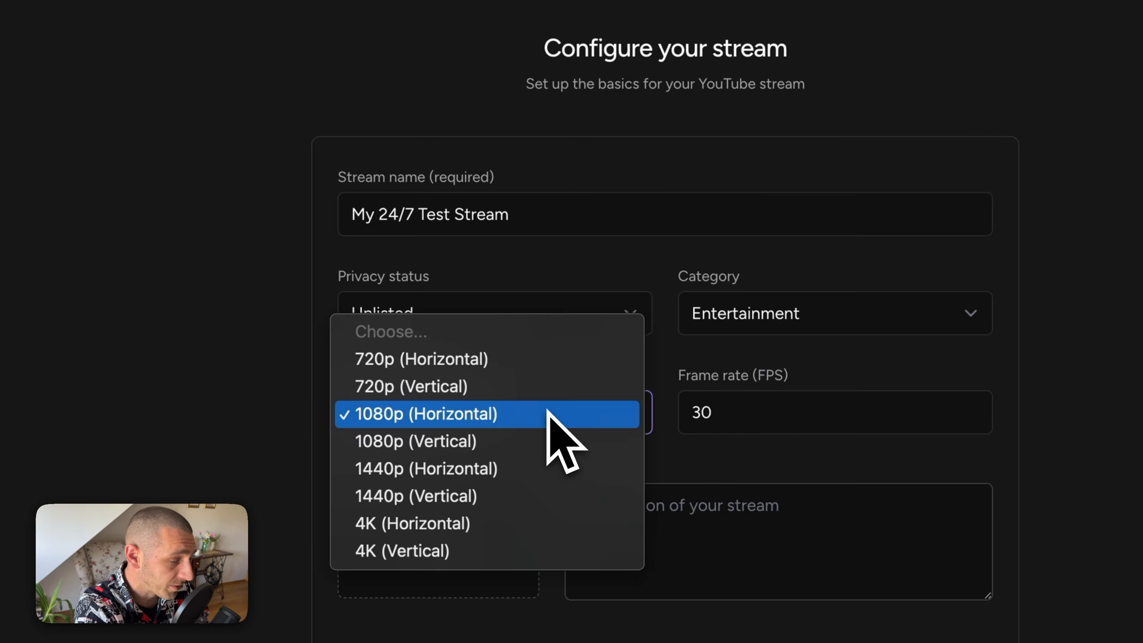
pyautogui.click(548, 414)
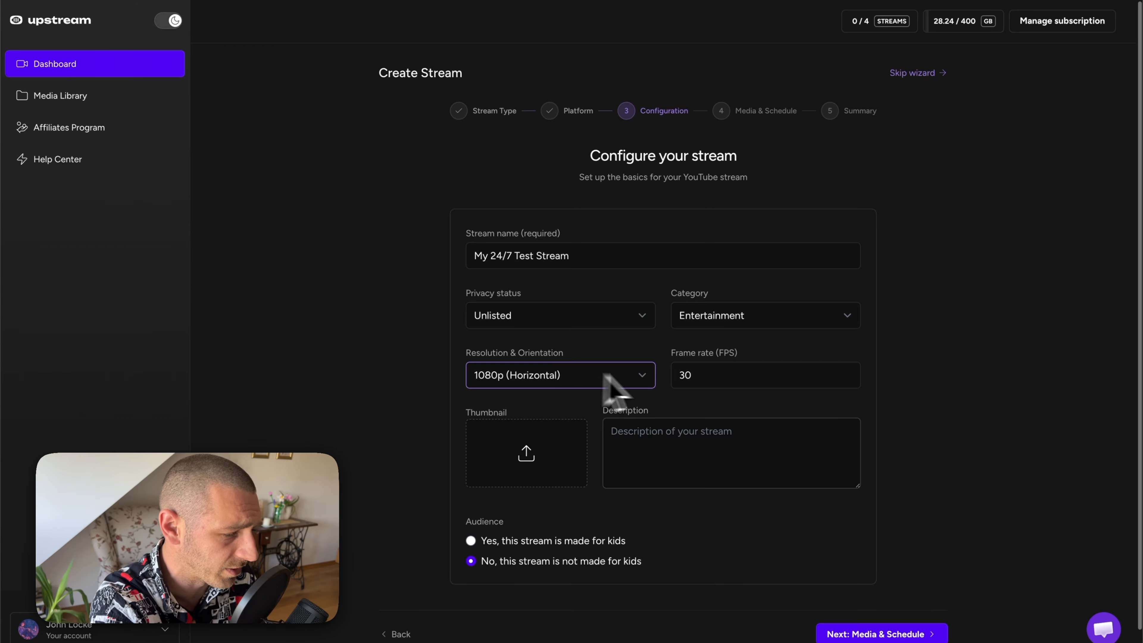
pyautogui.click(699, 376)
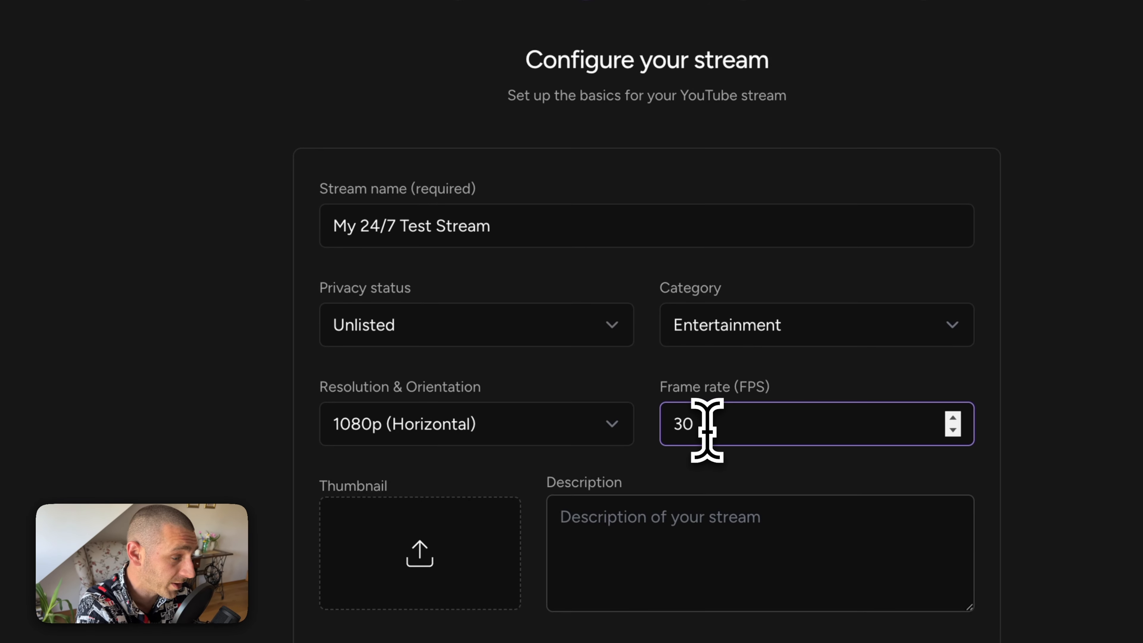
# Step: Use the neon street image from the media library as the stream thumbnail
pyautogui.click(463, 552)
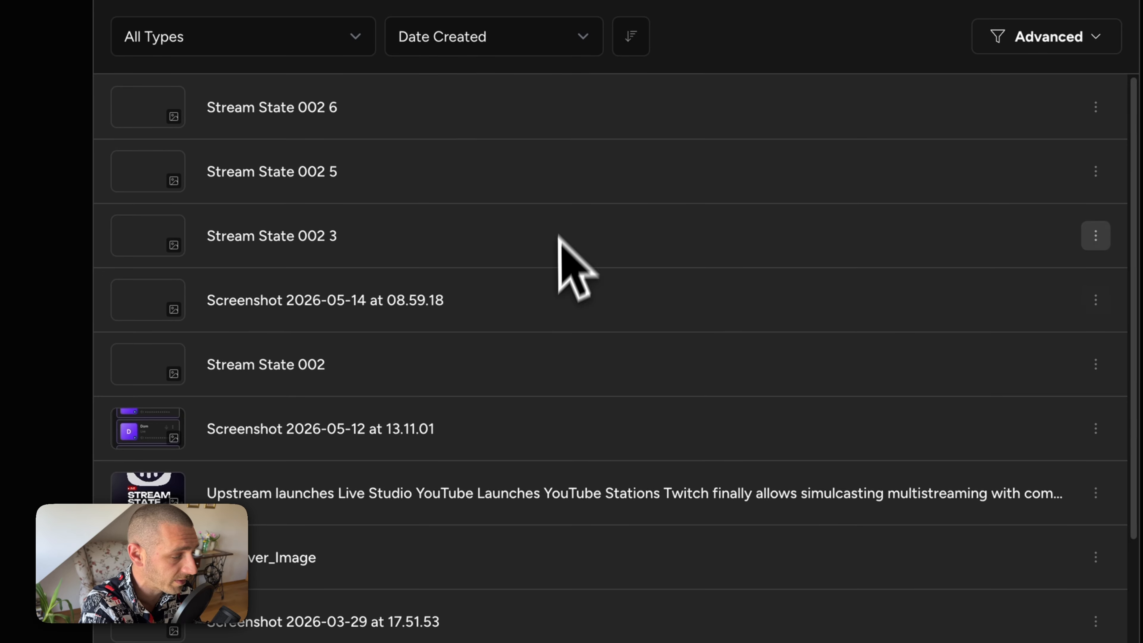
pyautogui.scroll(-10, 450, 405)
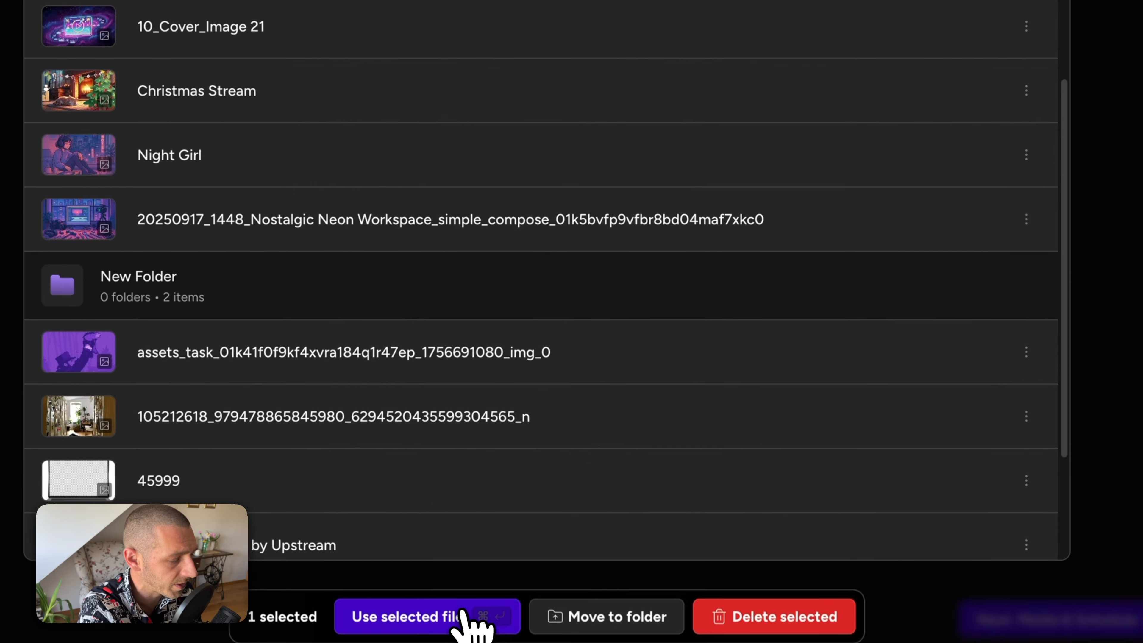
pyautogui.click(470, 617)
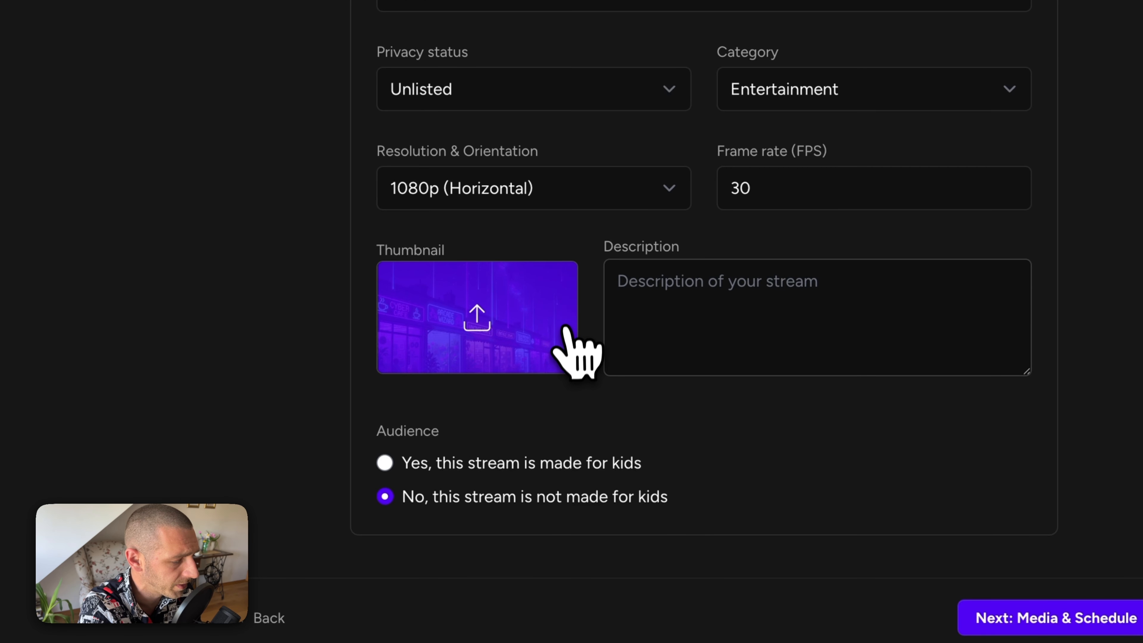
# Step: Enter a short description beginning 'Just a ver' and continue to Media & Schedule
pyautogui.click(694, 294)
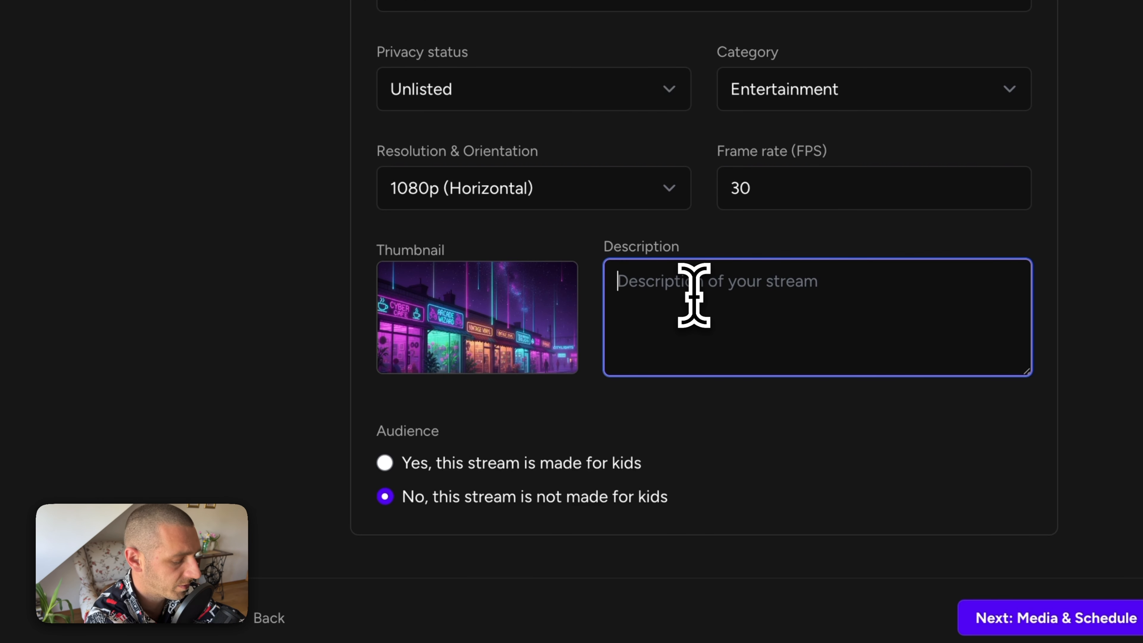
pyautogui.write('Just a very short description')
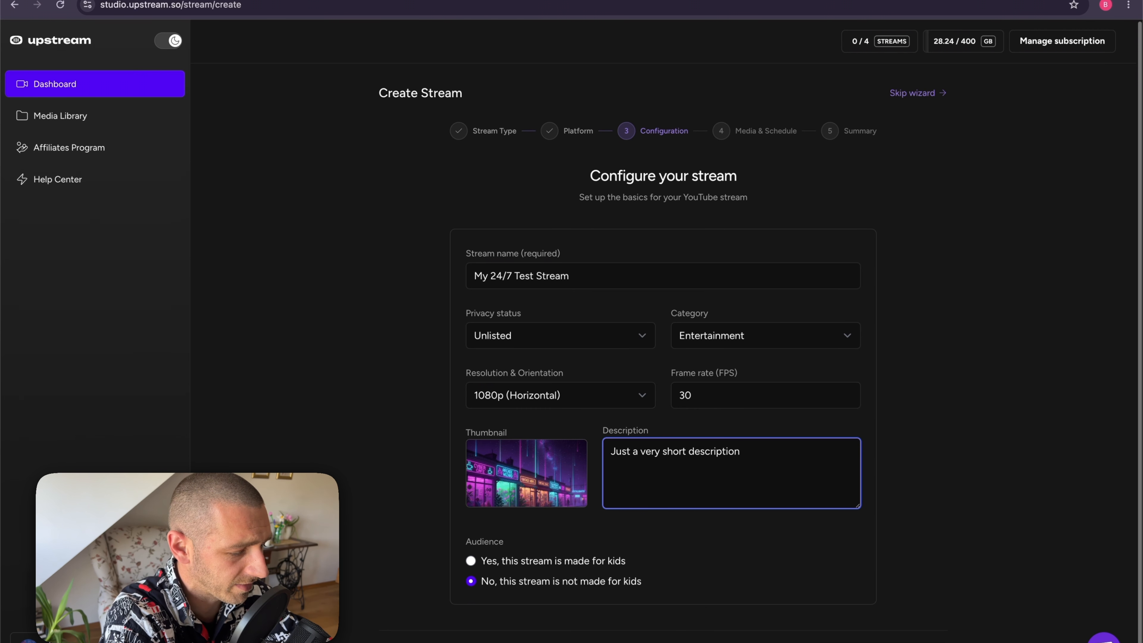
pyautogui.click(741, 638)
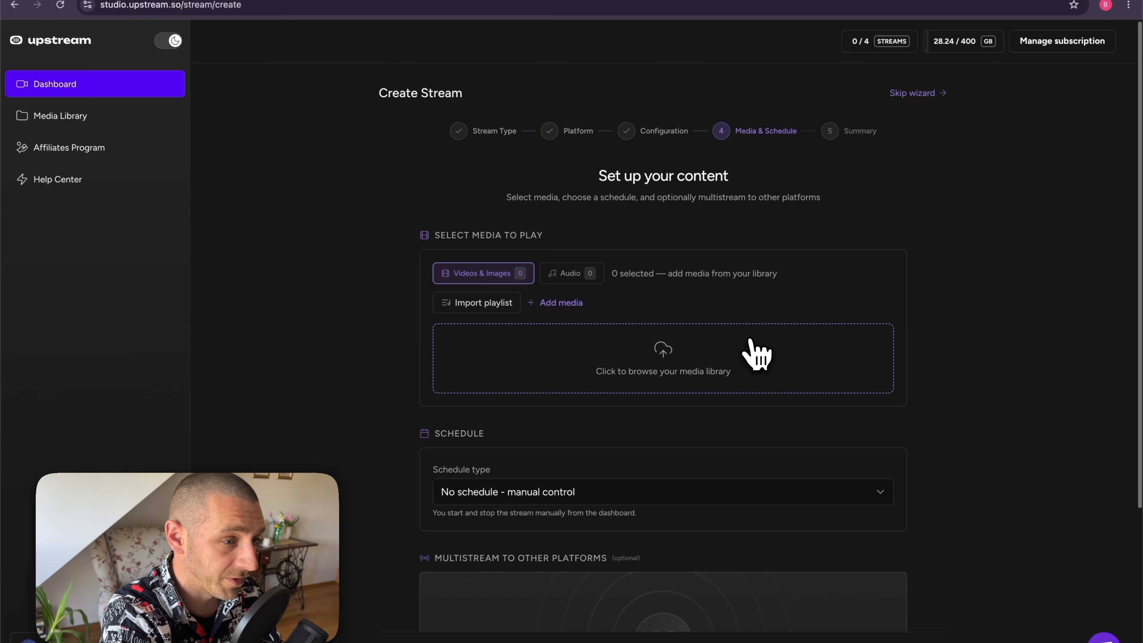
# Step: Queue the 2026-05-14 Stream State recording as the stream's media
pyautogui.click(691, 360)
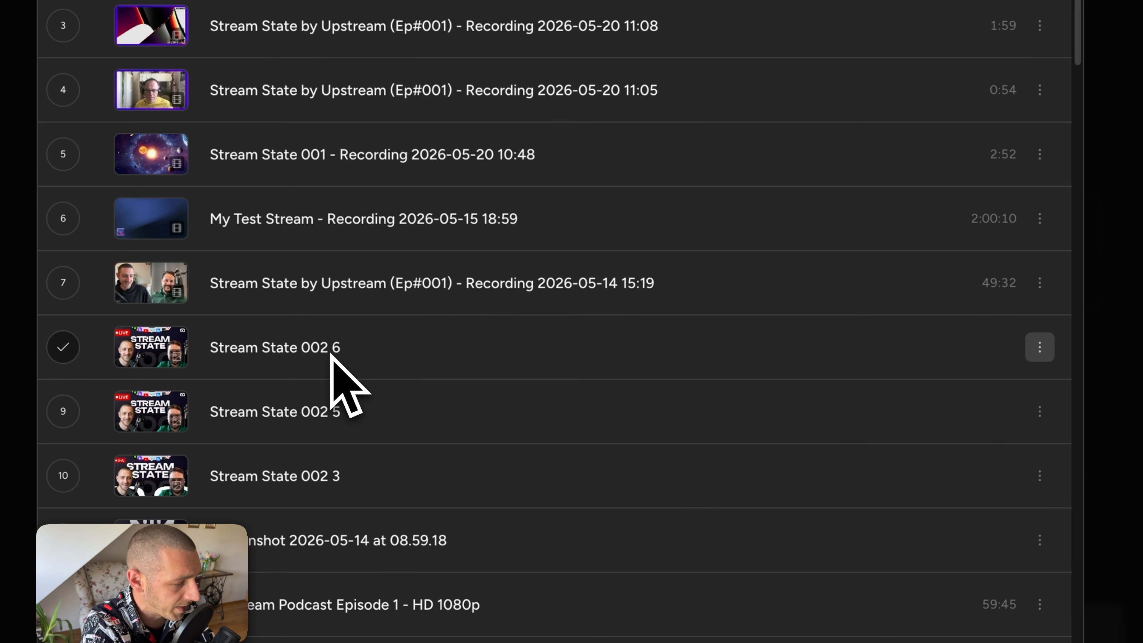
pyautogui.click(365, 293)
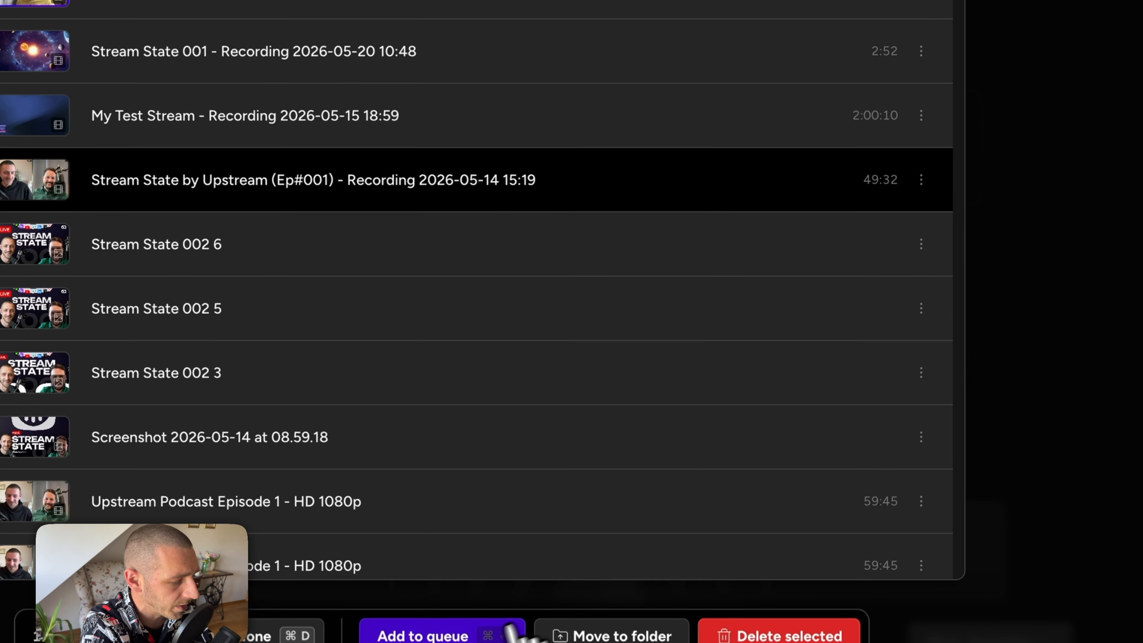
pyautogui.click(433, 630)
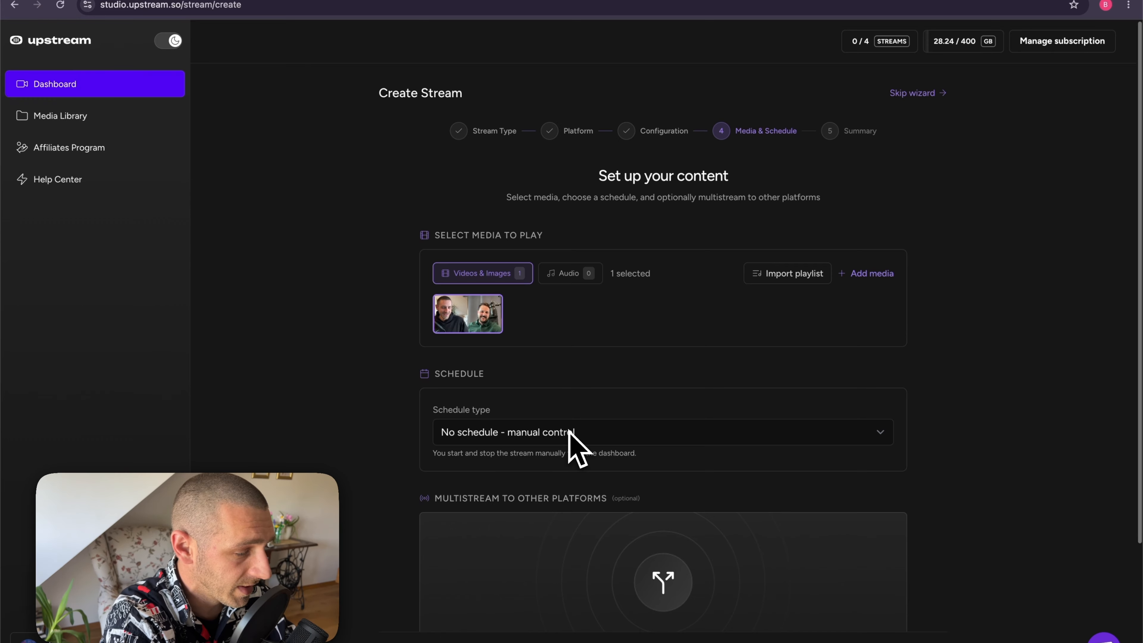
# Step: Leave the schedule type on No schedule - manual control
pyautogui.click(567, 429)
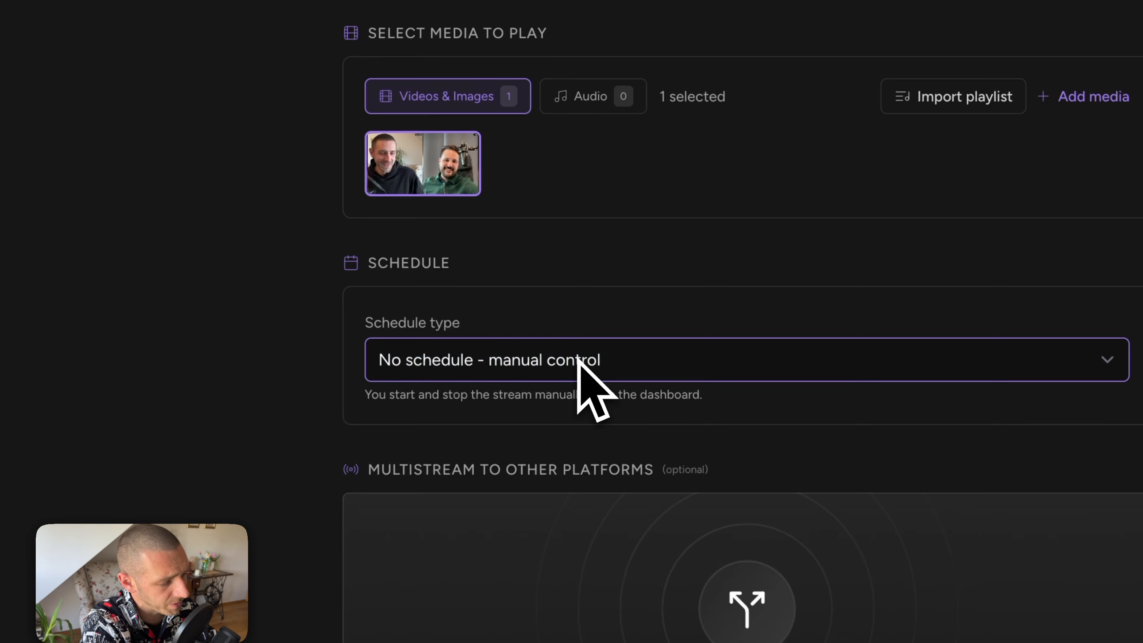
pyautogui.click(579, 361)
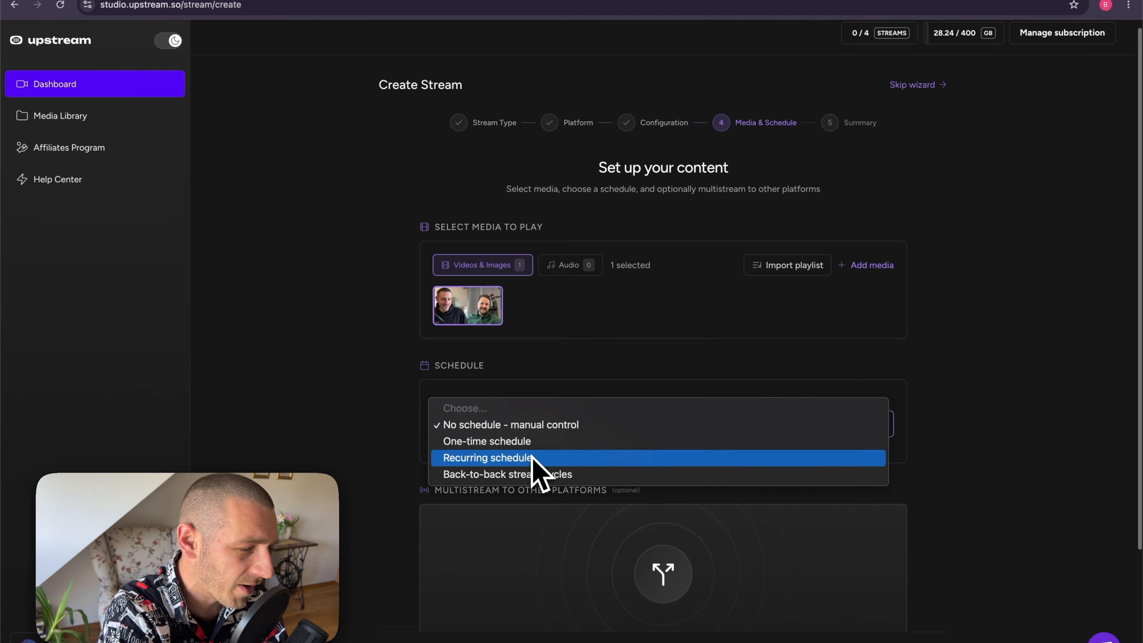
pyautogui.click(988, 355)
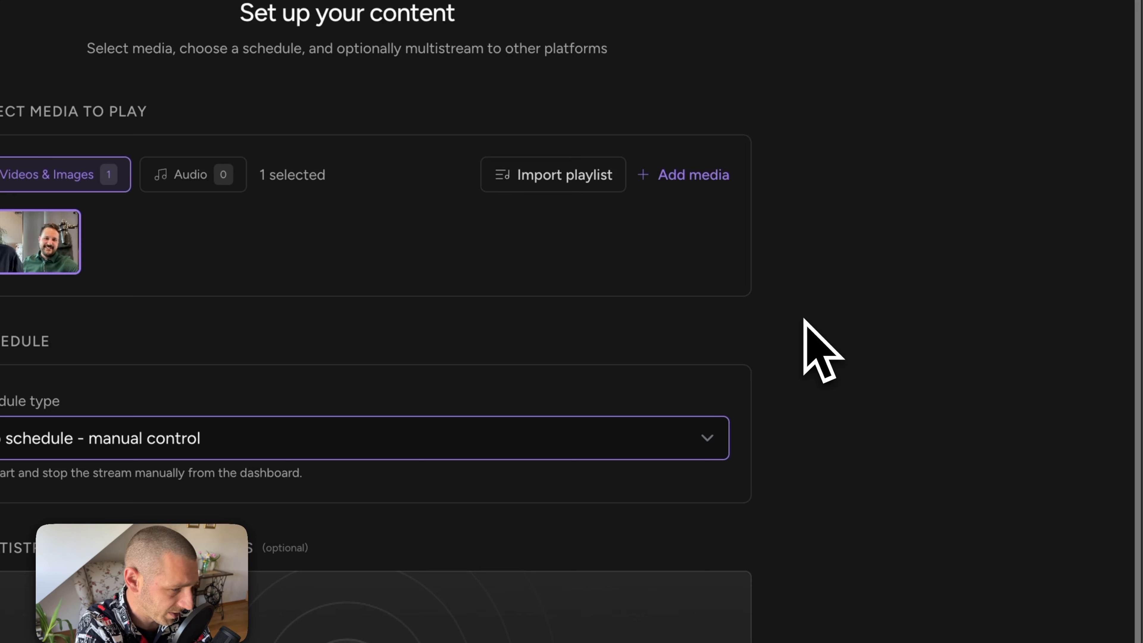
pyautogui.scroll(-2, 948, 365)
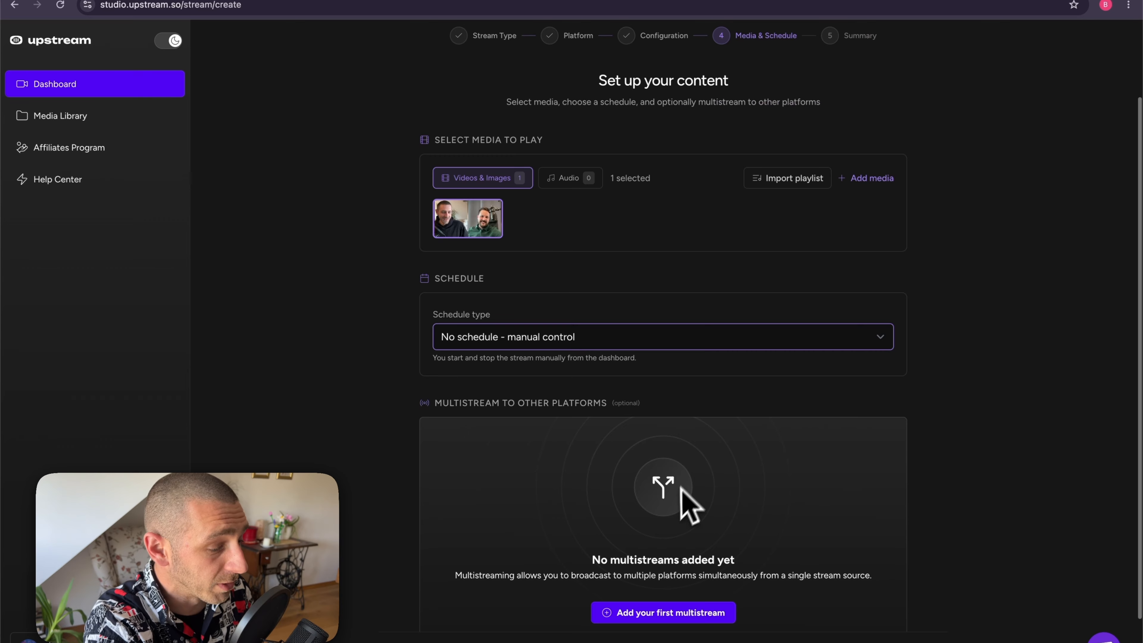
# Step: Add a Stream 2 multistream destination, trying Twitch, Kick and Custom RTMP platforms
pyautogui.scroll(-2, 677, 590)
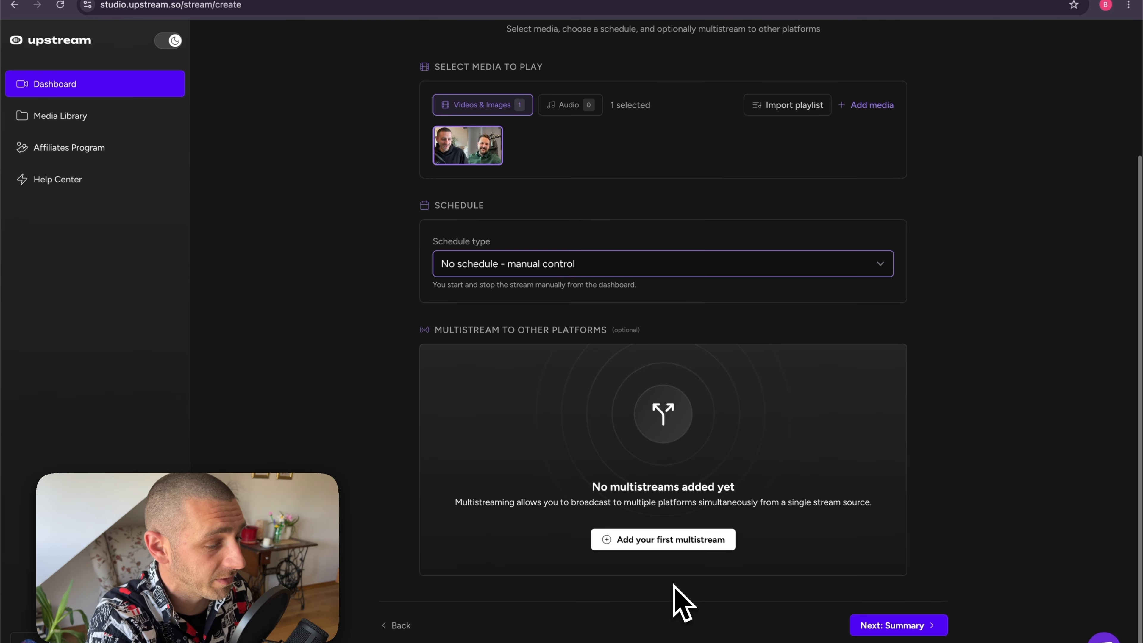
pyautogui.click(656, 545)
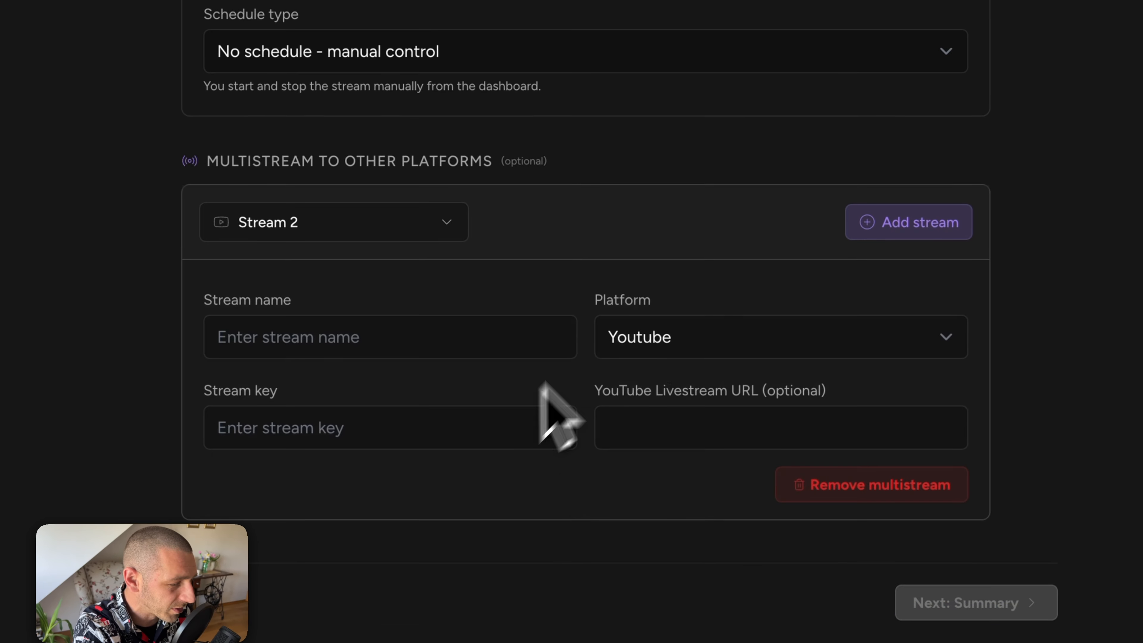
pyautogui.click(656, 337)
pyautogui.click(663, 365)
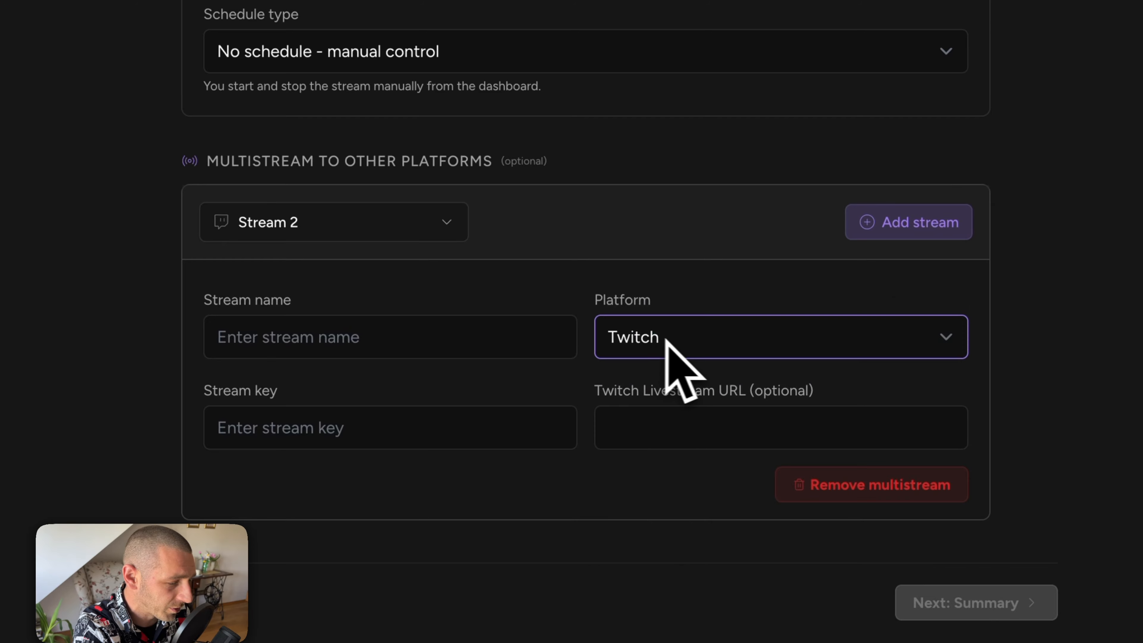
pyautogui.click(666, 341)
pyautogui.click(653, 473)
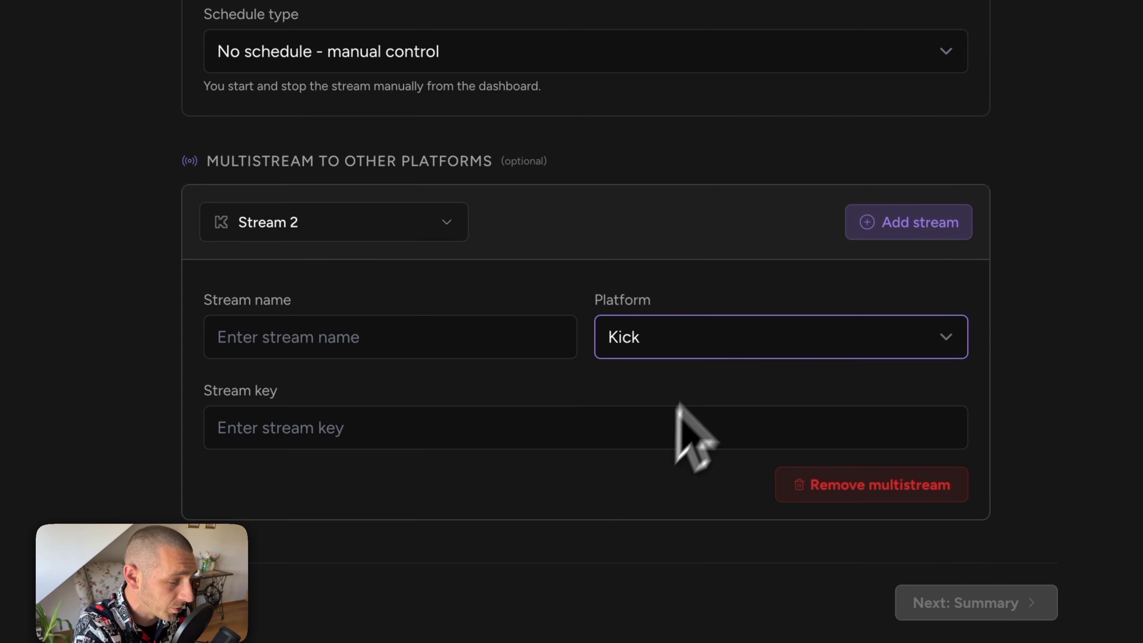
pyautogui.click(711, 348)
pyautogui.click(708, 365)
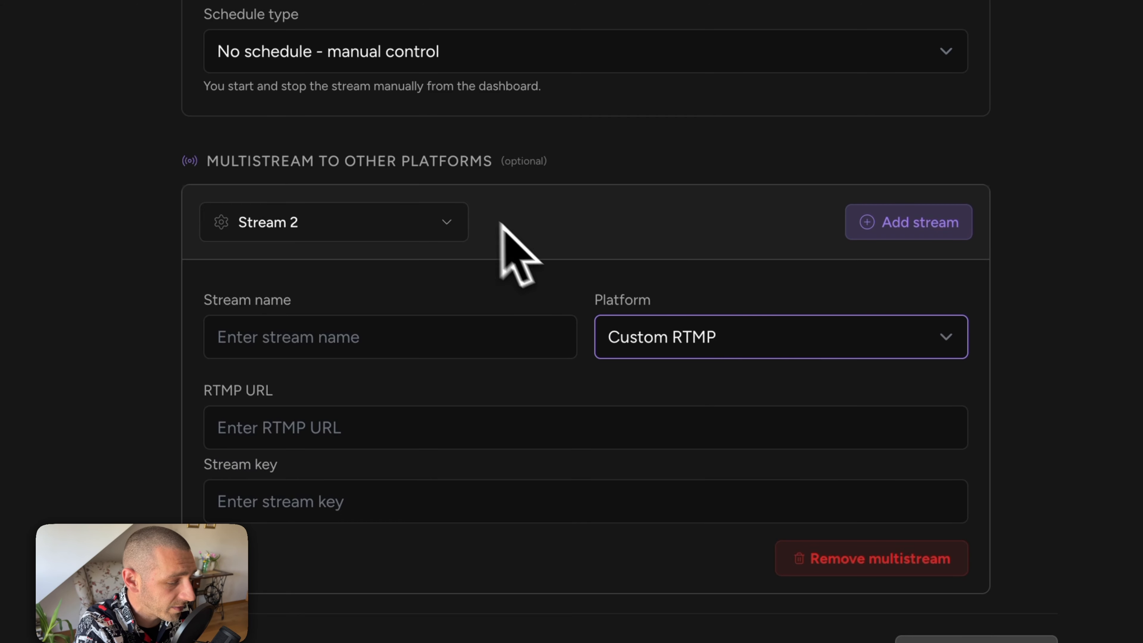
# Step: Delete the Stream 2 multistream, check the Audio tab, then return to Videos & Images
pyautogui.click(838, 546)
pyautogui.click(370, 240)
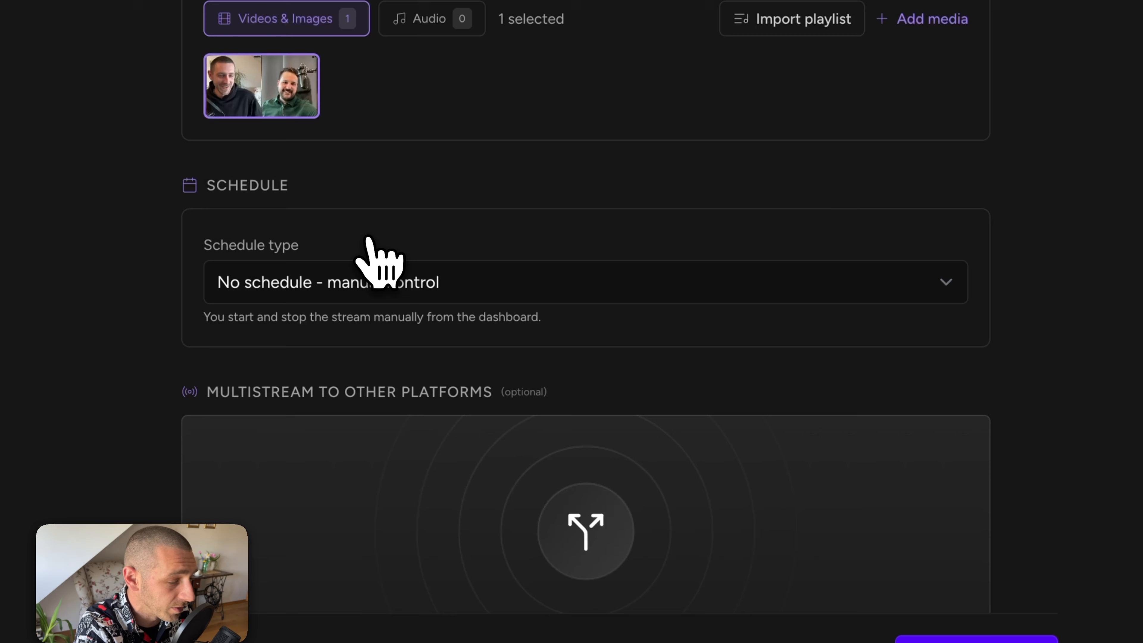
pyautogui.scroll(-5, 524, 236)
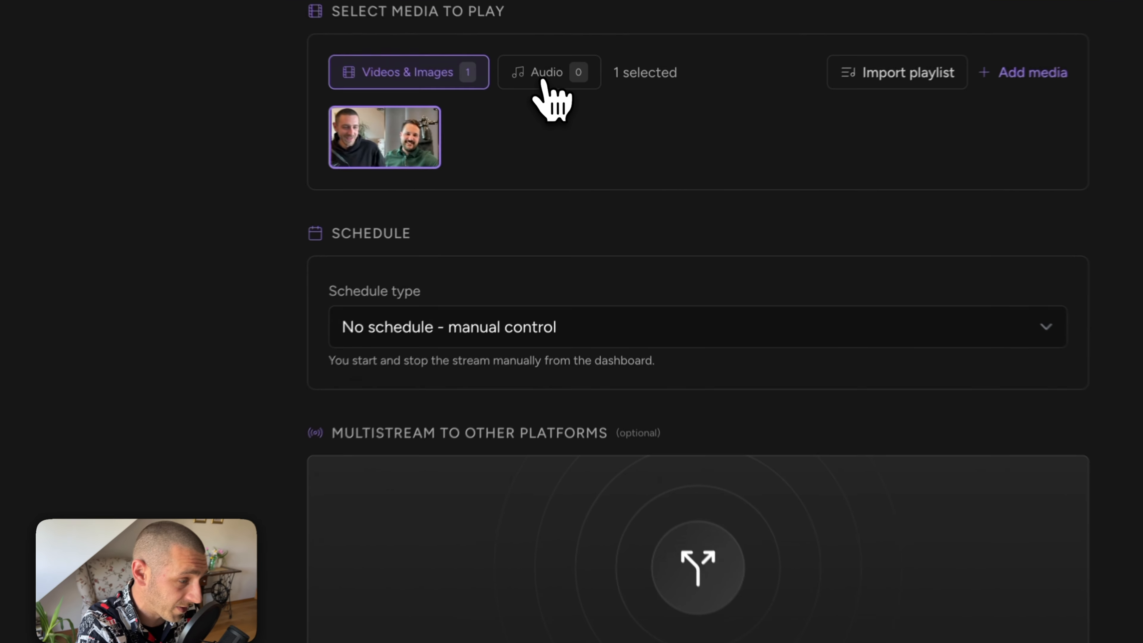
pyautogui.click(543, 82)
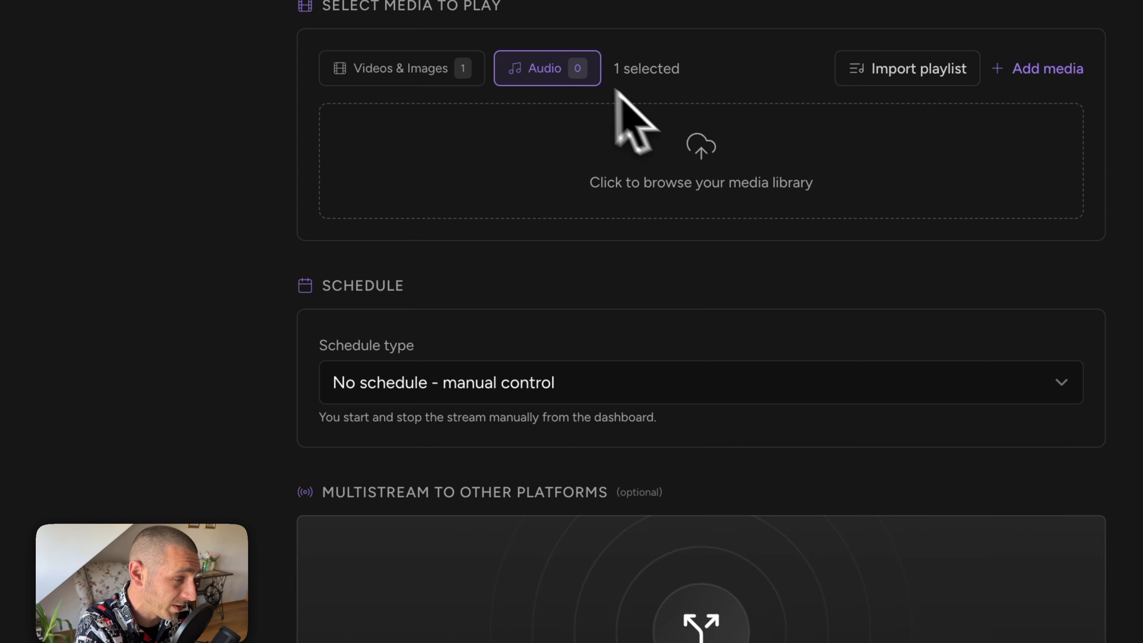
pyautogui.click(418, 69)
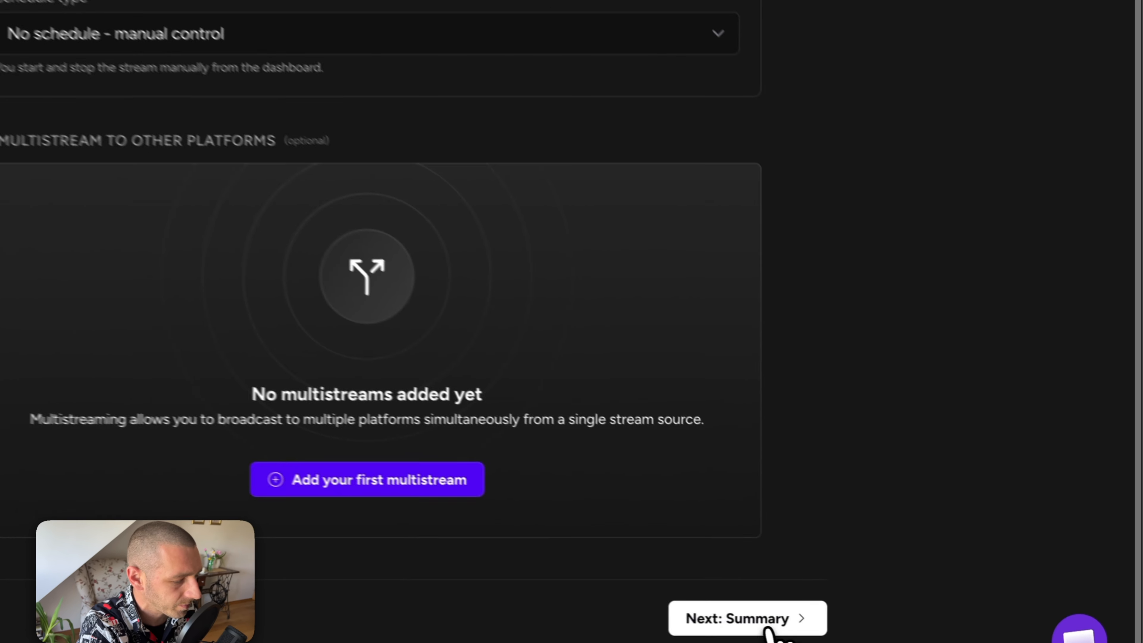
# Step: Review the summary (stream name, 1920x1080, one media item, manual control) and create the stream
pyautogui.click(768, 628)
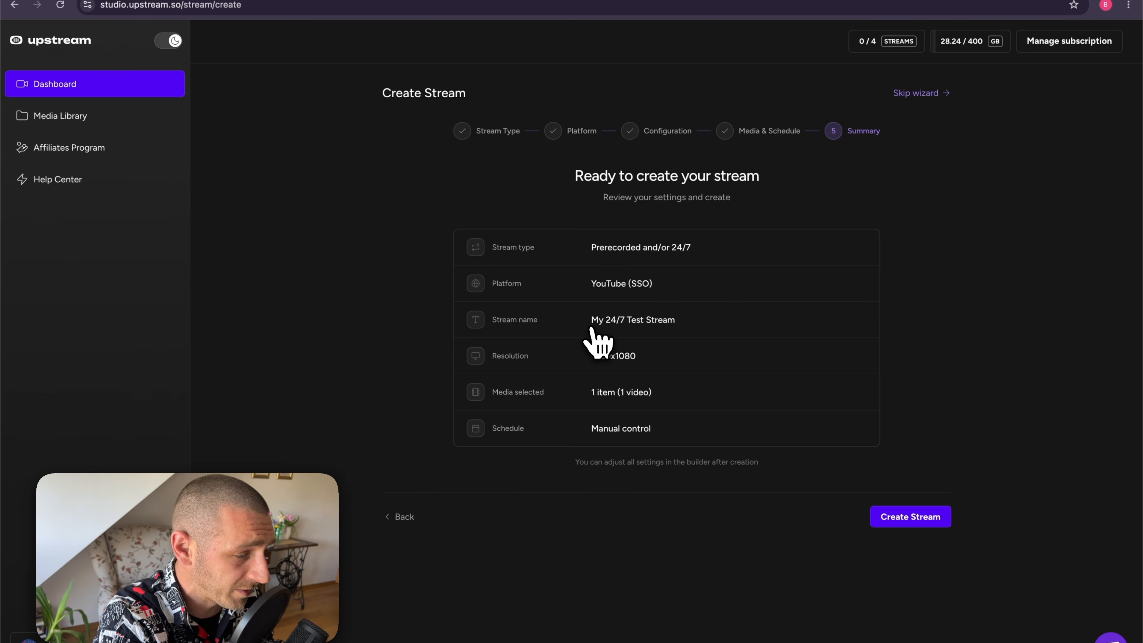
pyautogui.tripleClick(675, 322)
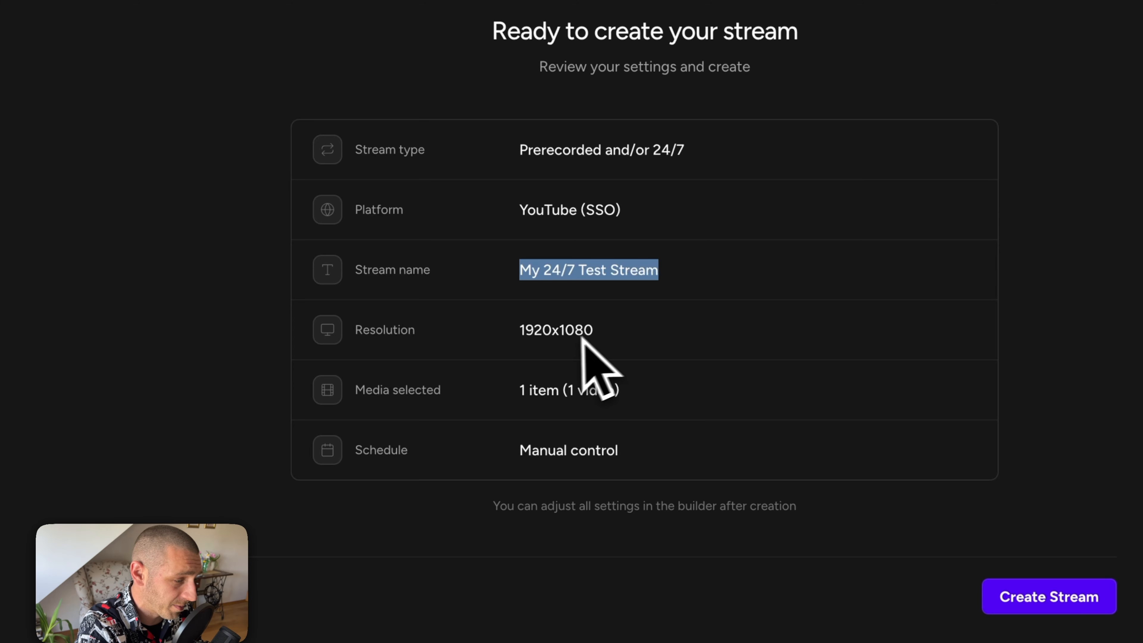
pyautogui.doubleClick(557, 329)
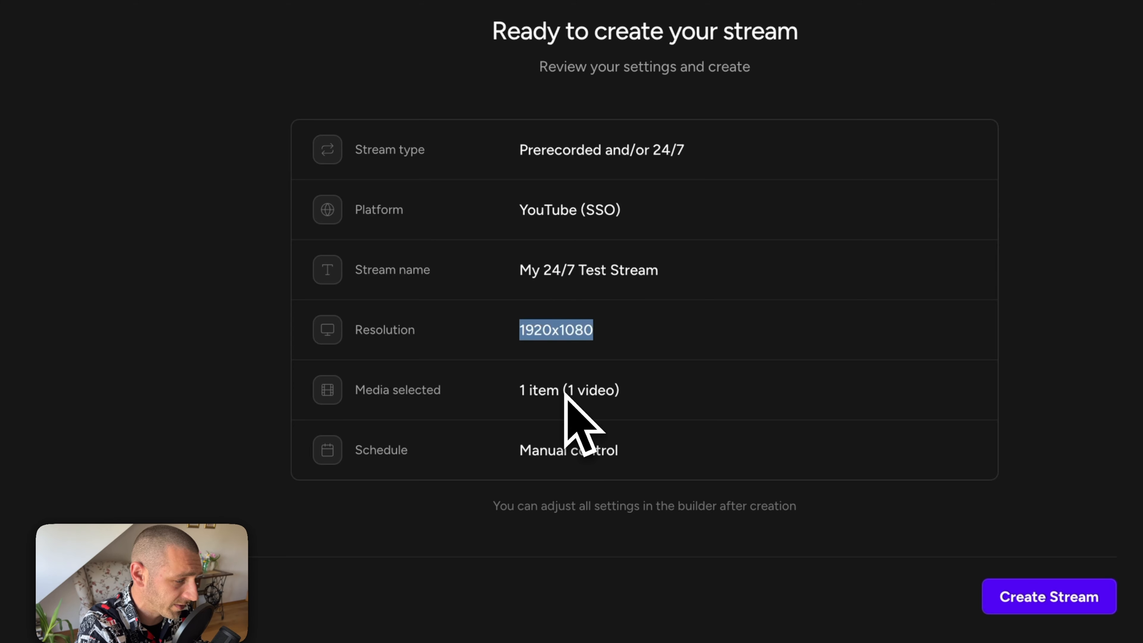
pyautogui.doubleClick(548, 390)
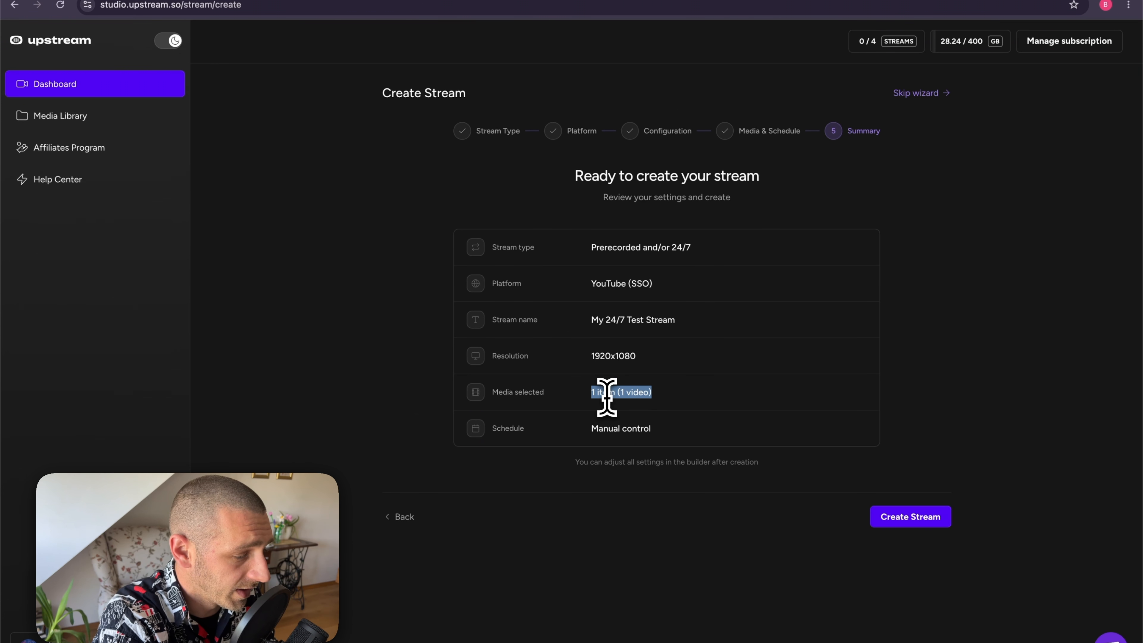
pyautogui.doubleClick(605, 428)
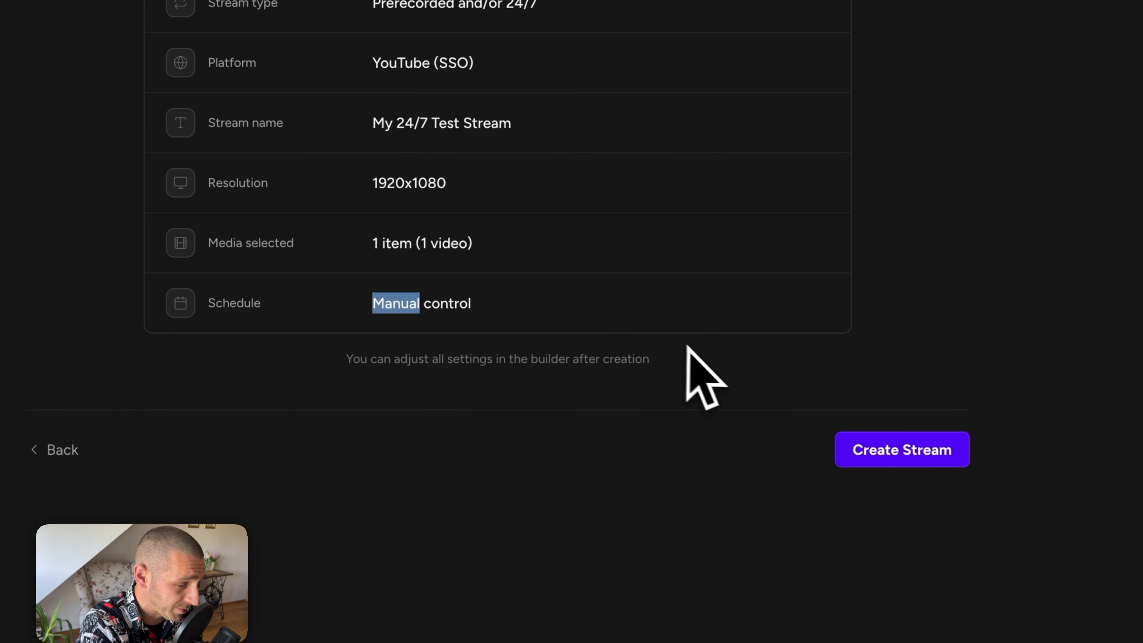
pyautogui.click(882, 446)
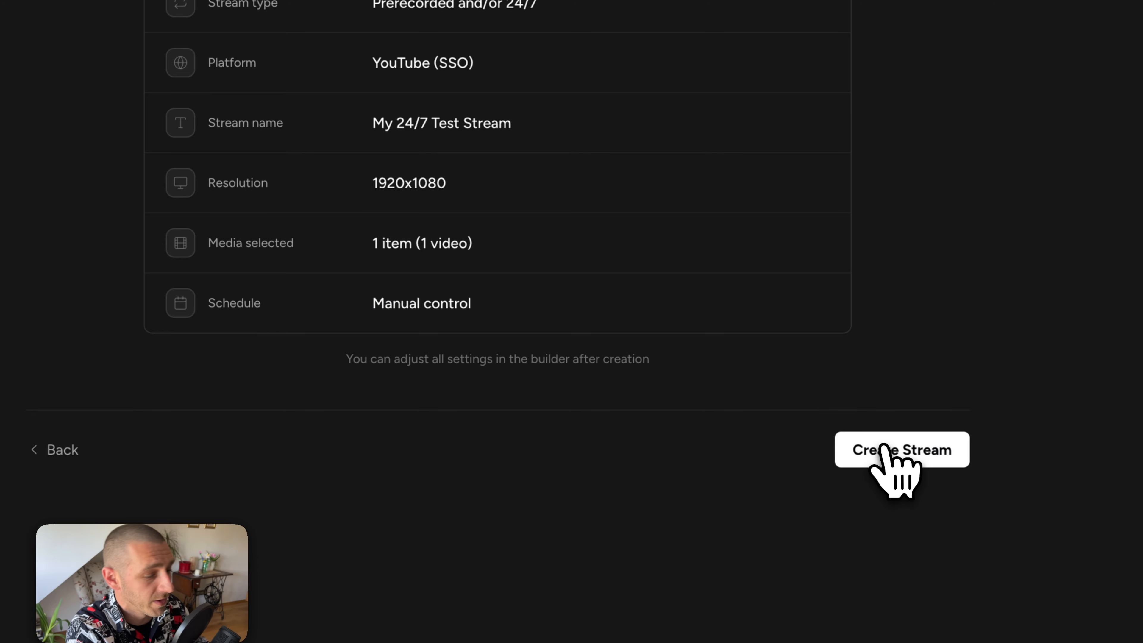
pyautogui.click(883, 453)
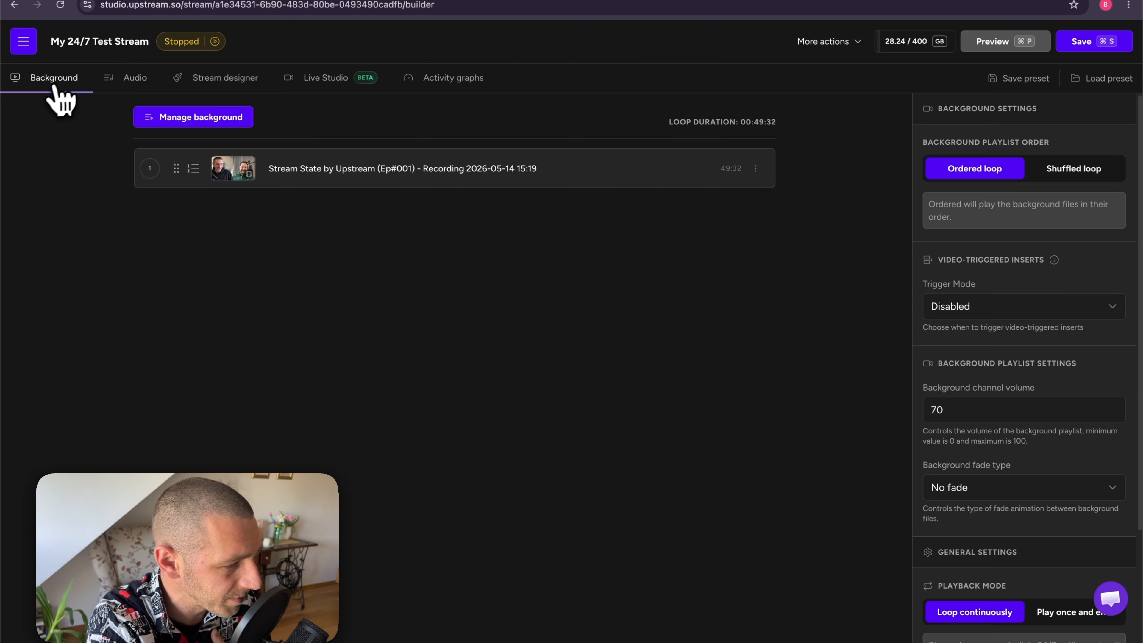
pyautogui.click(246, 123)
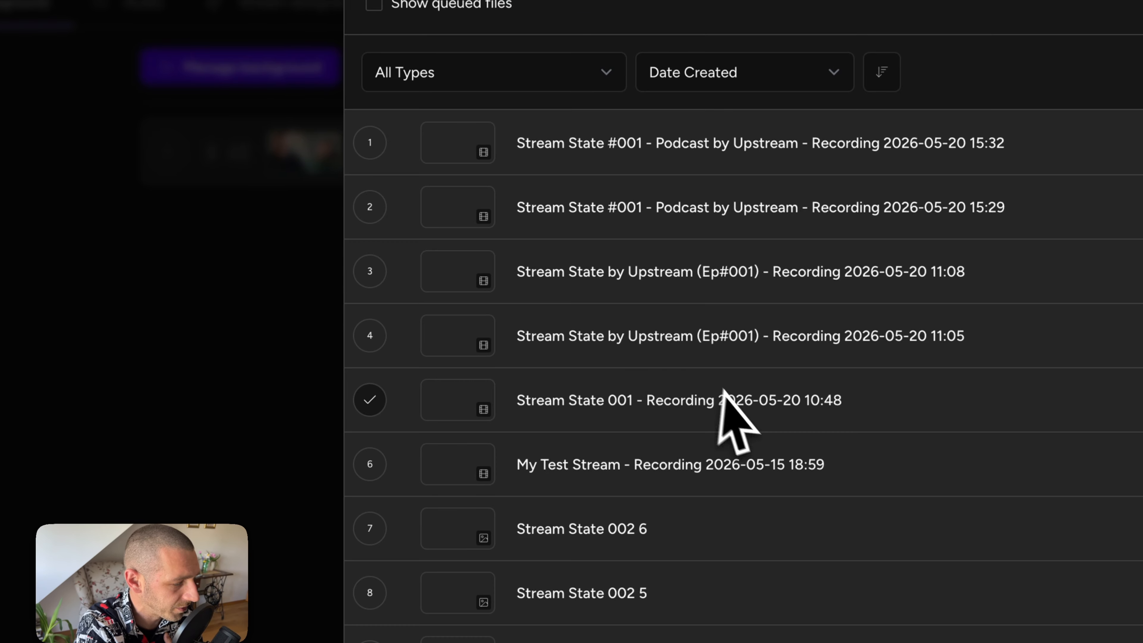
pyautogui.scroll(-5, 488, 315)
pyautogui.scroll(-6, 733, 396)
pyautogui.click(450, 318)
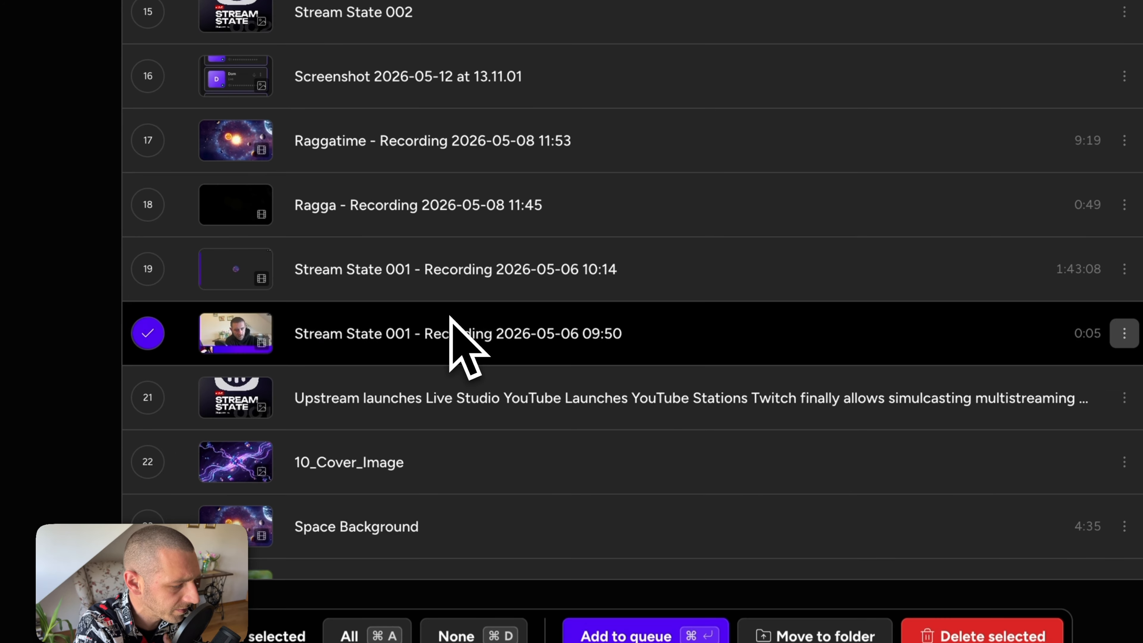
pyautogui.click(634, 628)
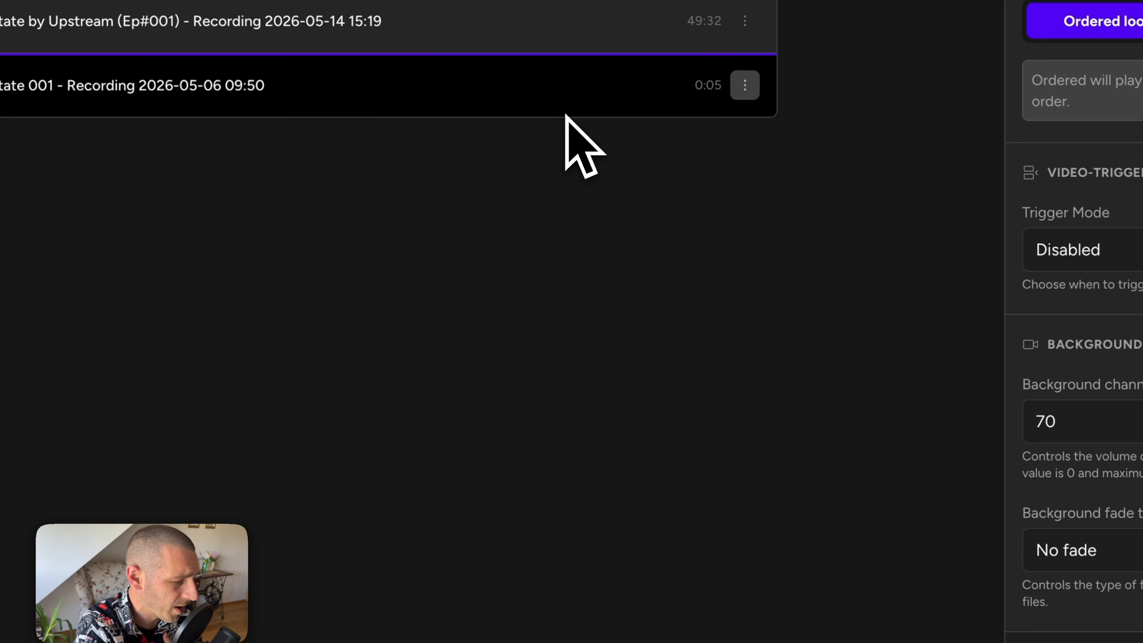
pyautogui.click(636, 632)
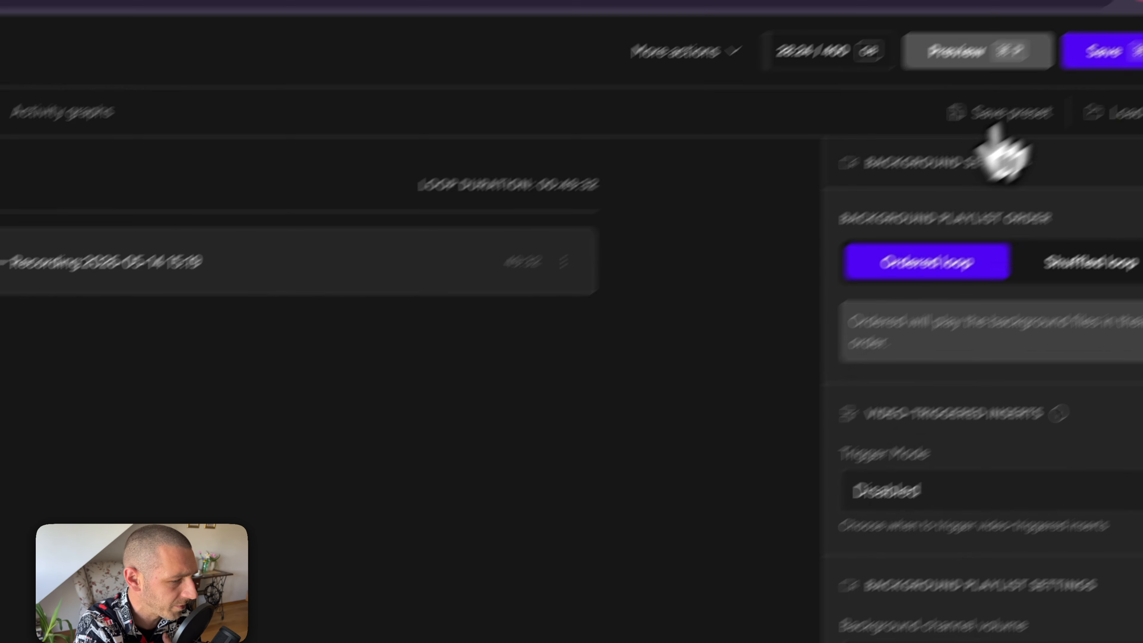
pyautogui.click(1031, 103)
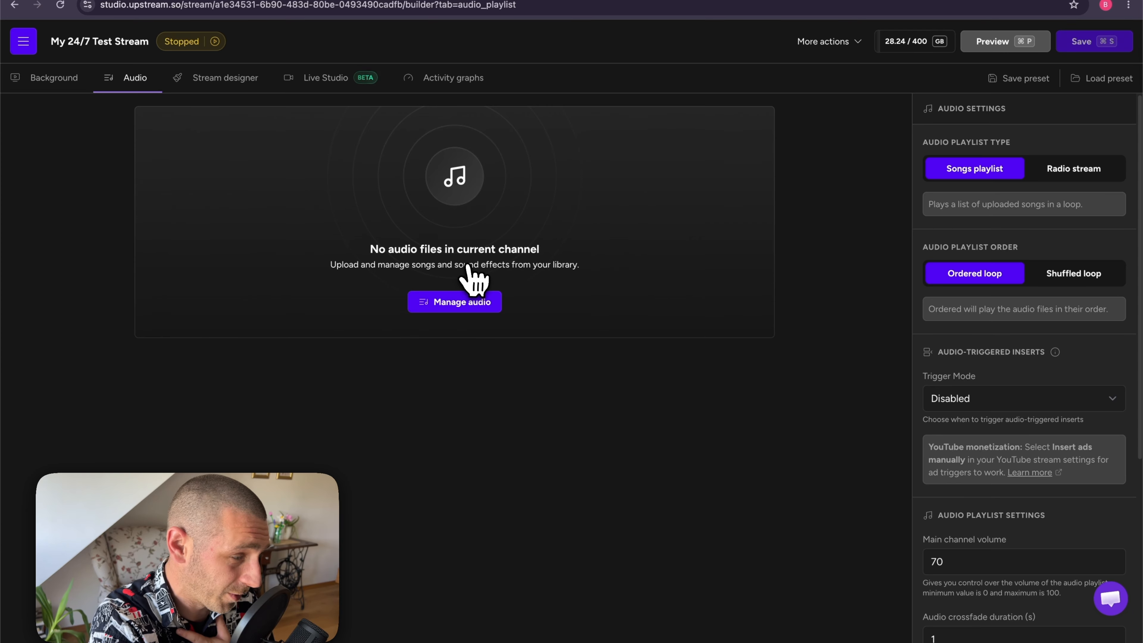
# Step: Browse the audio library and close it without adding any songs
pyautogui.click(464, 309)
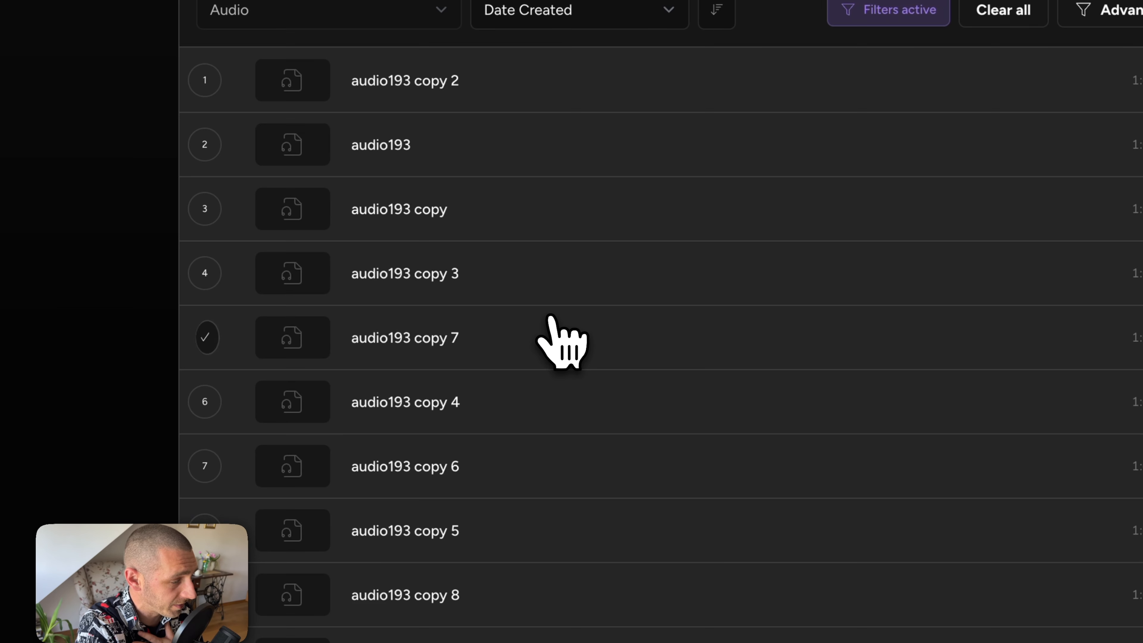
pyautogui.scroll(-20, 535, 322)
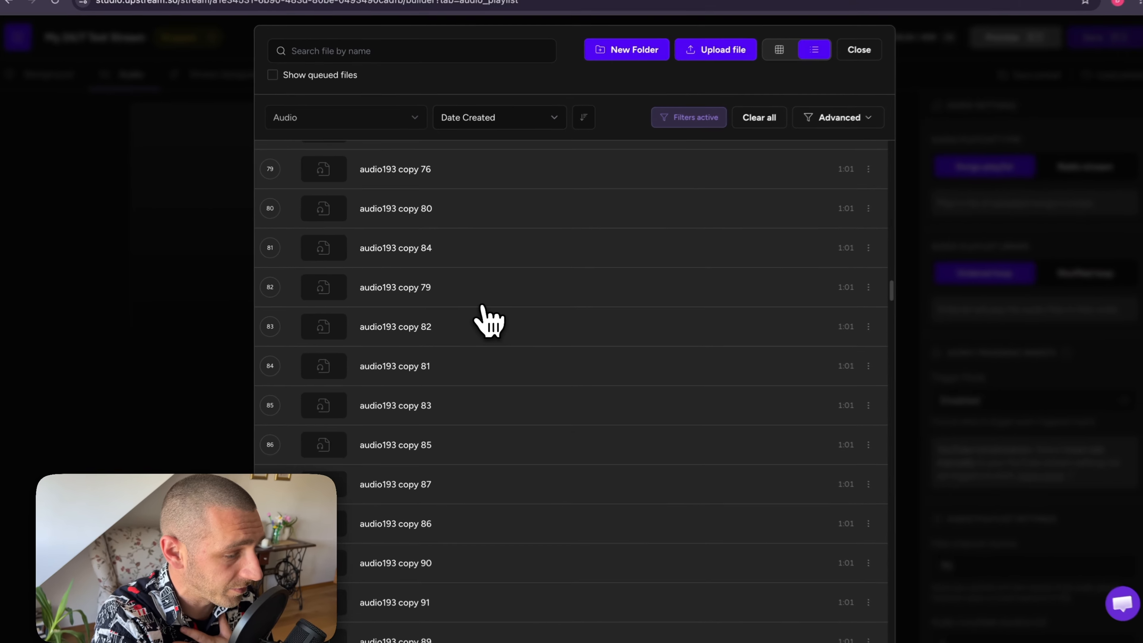
pyautogui.scroll(-20, 482, 309)
pyautogui.press('Escape')
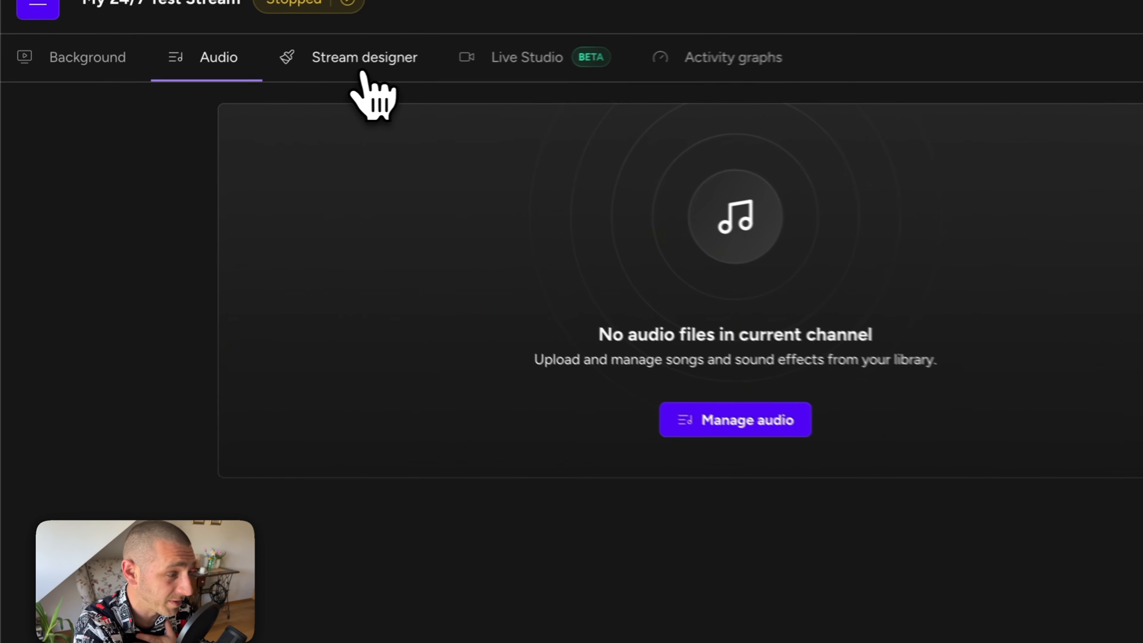
# Step: In Stream designer, draw a website embed box over the left camera and a text box over the right
pyautogui.click(221, 82)
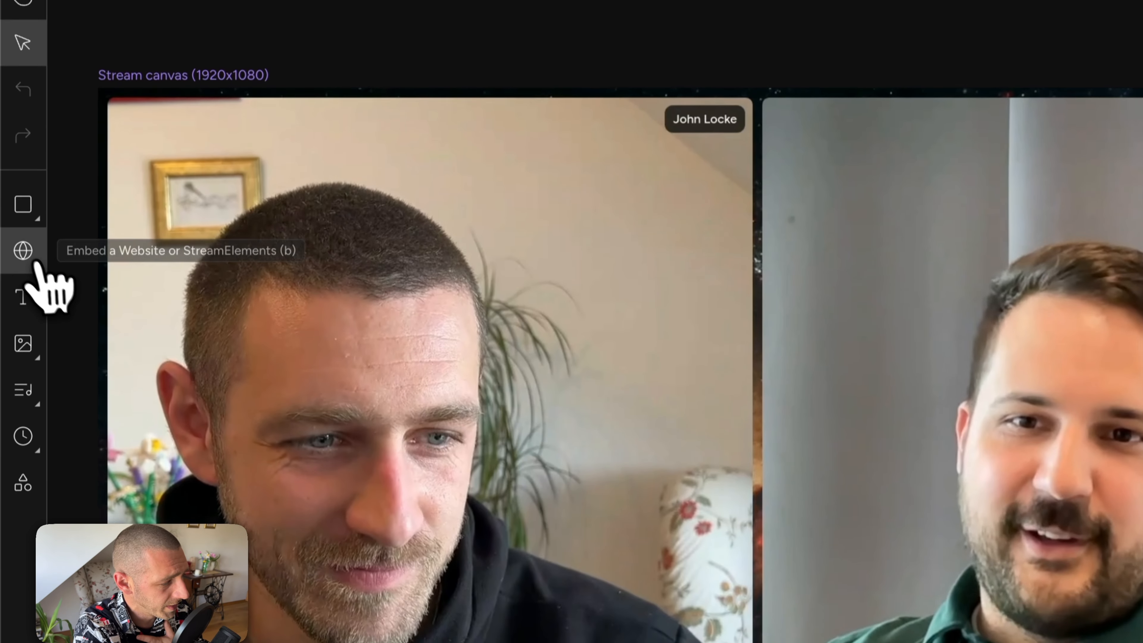
pyautogui.click(33, 366)
pyautogui.moveTo(231, 300); pyautogui.dragTo(658, 583)
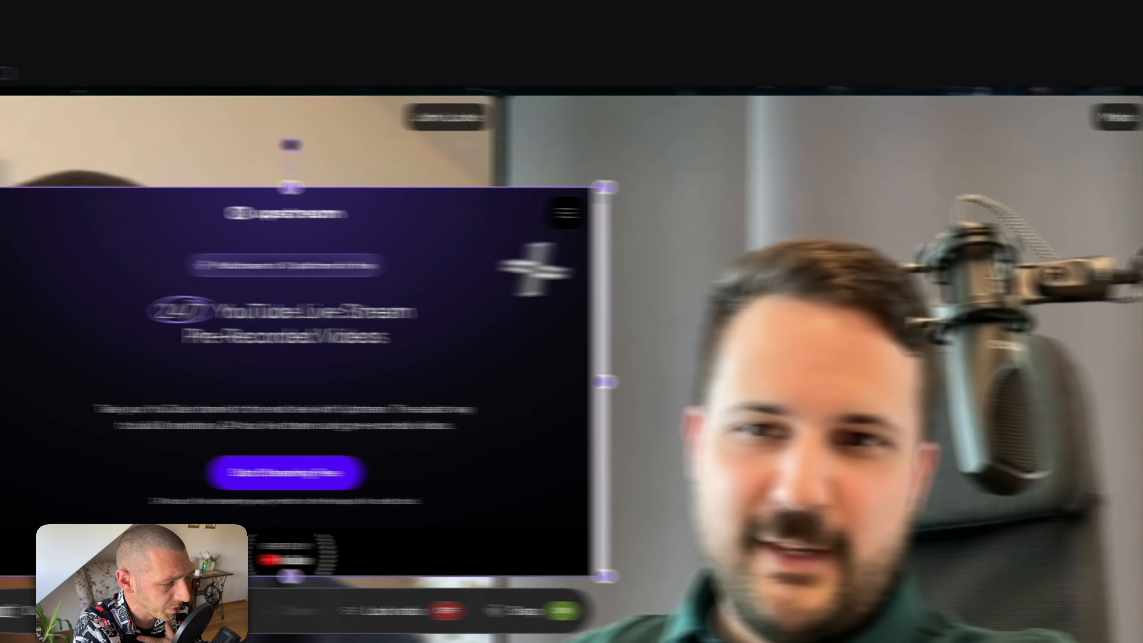
pyautogui.moveTo(720, 257); pyautogui.dragTo(1006, 400)
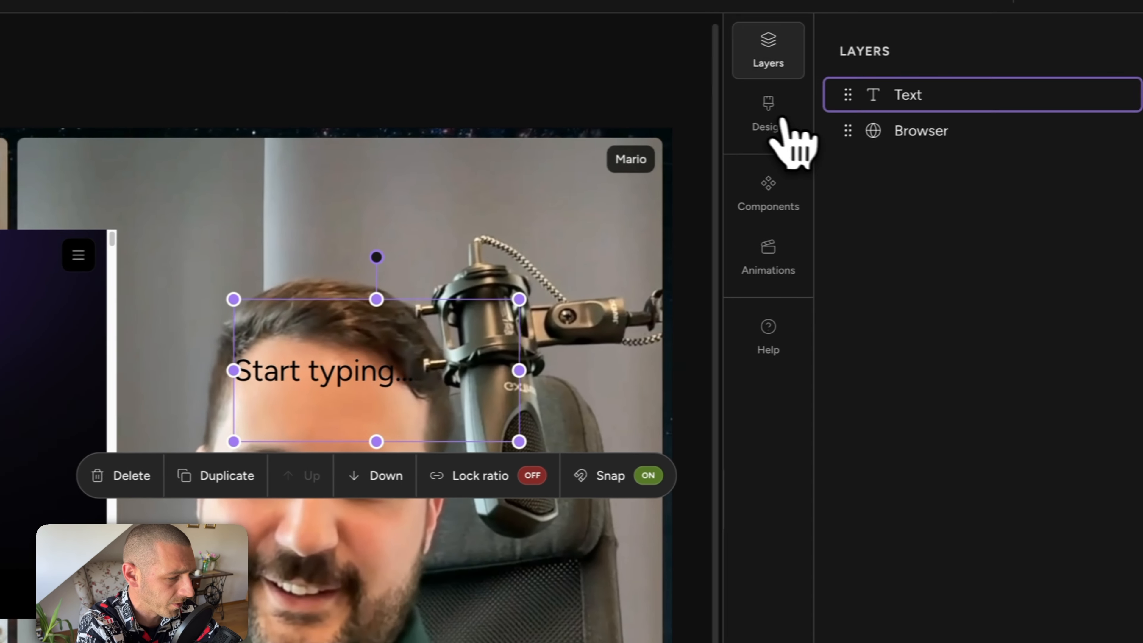
pyautogui.click(781, 120)
# Step: Style the text box with white text and a red background at 100 opacity
pyautogui.scroll(-20, 967, 343)
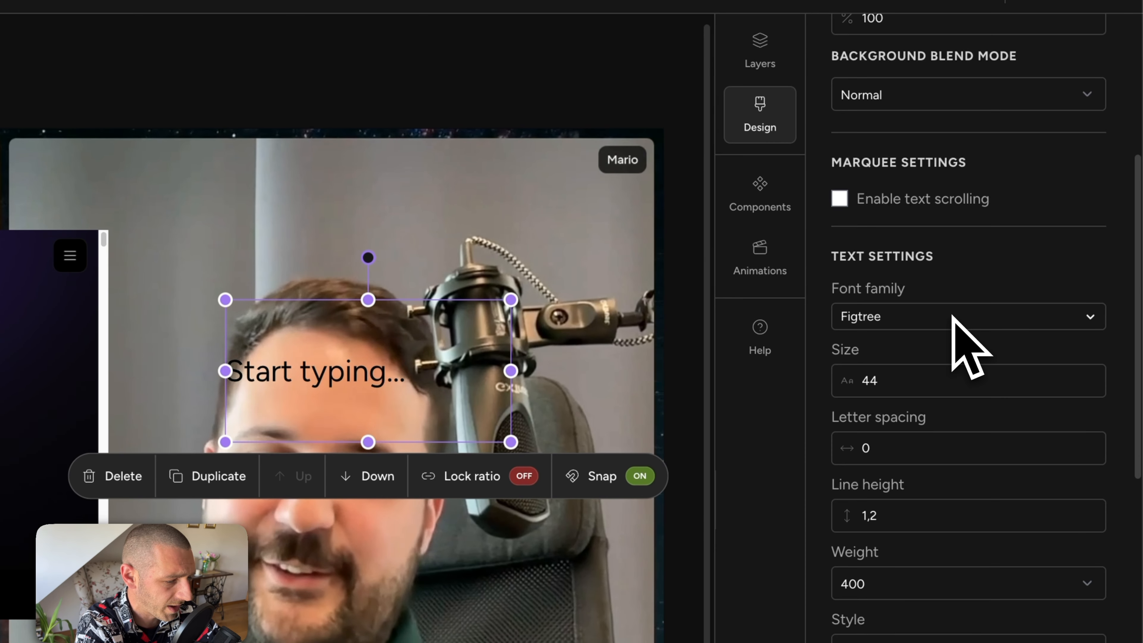
pyautogui.scroll(15, 969, 360)
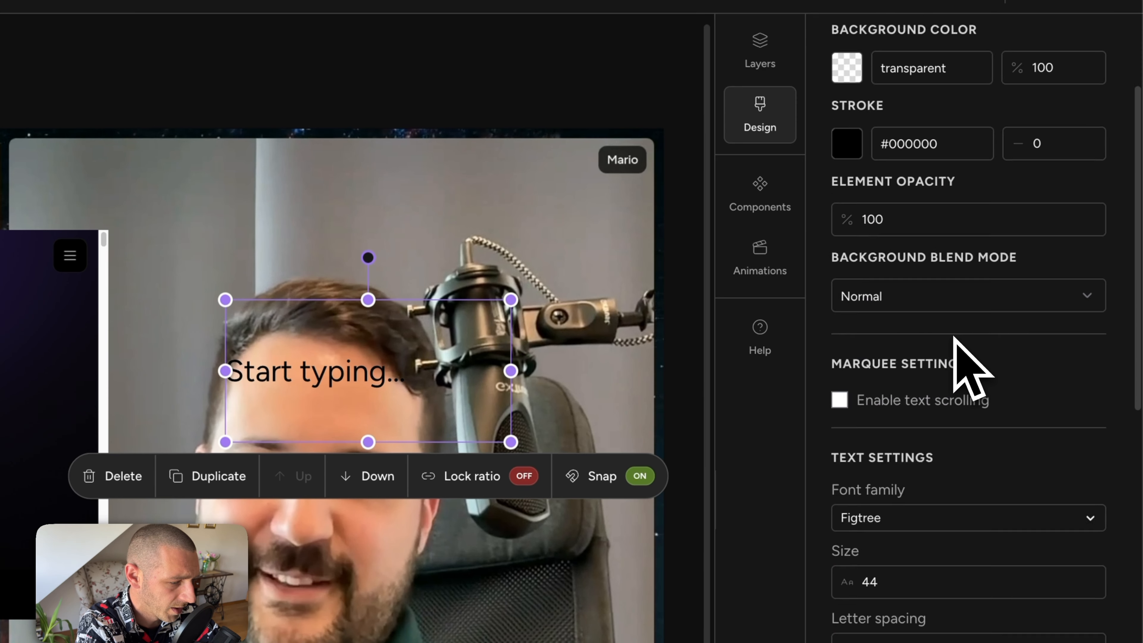
pyautogui.click(849, 205)
pyautogui.moveTo(864, 230); pyautogui.dragTo(824, 204)
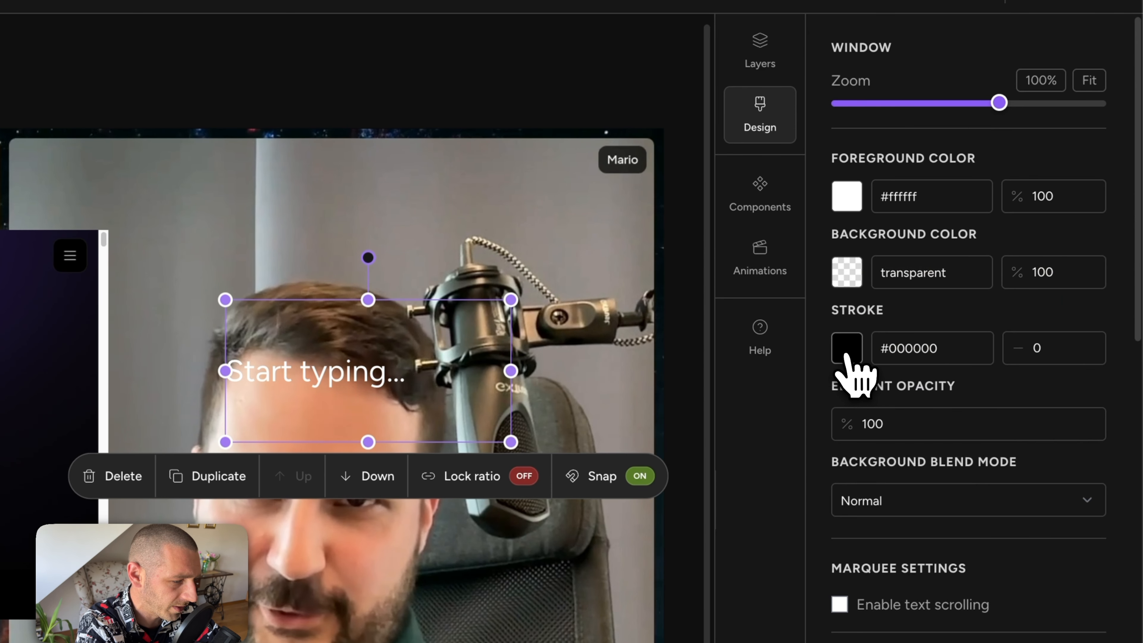
pyautogui.click(848, 357)
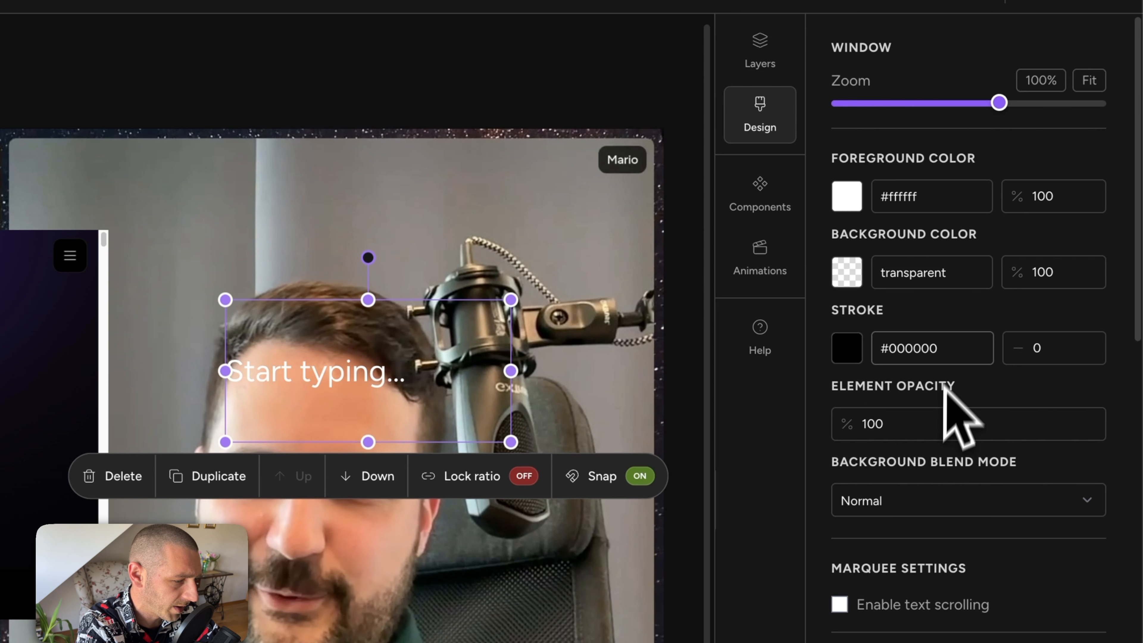
pyautogui.click(847, 274)
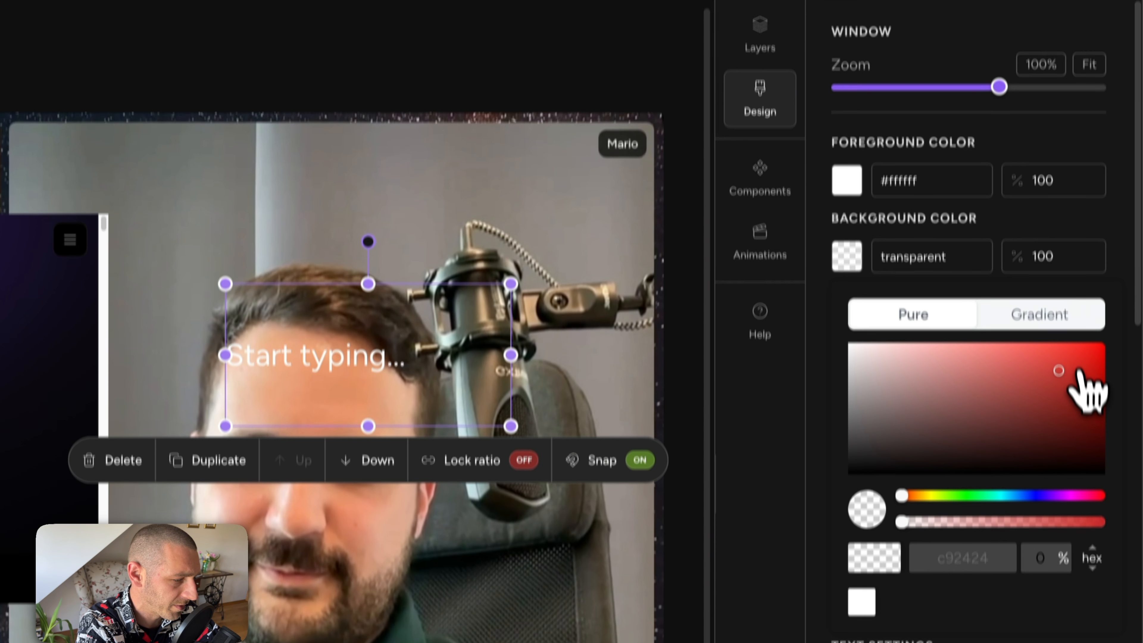
pyautogui.click(1081, 368)
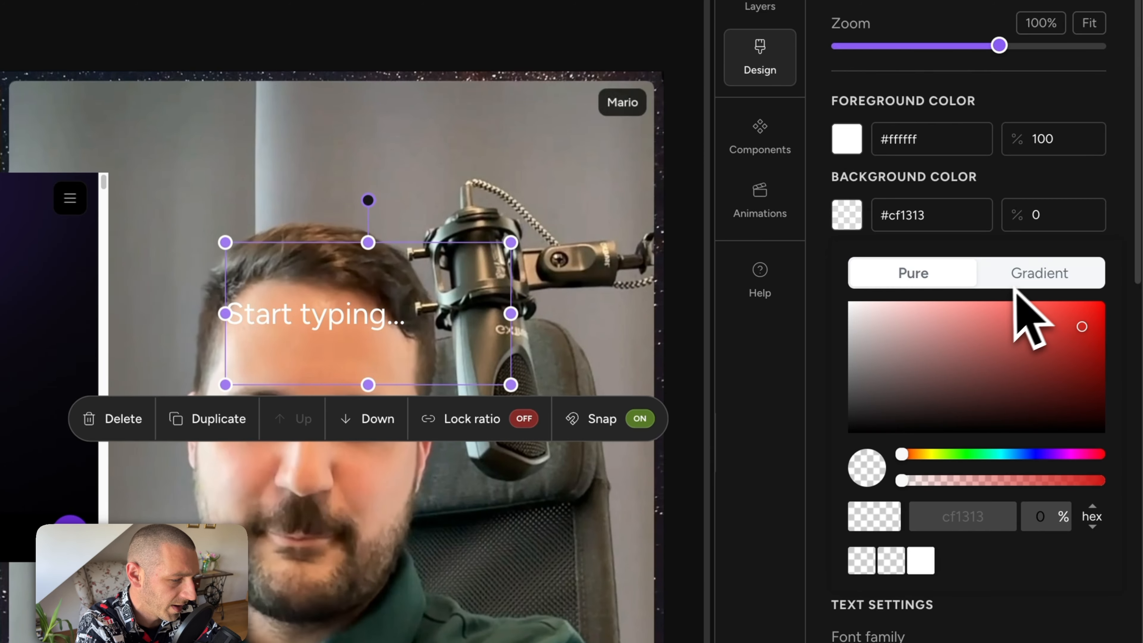
pyautogui.click(1035, 225)
pyautogui.write('100')
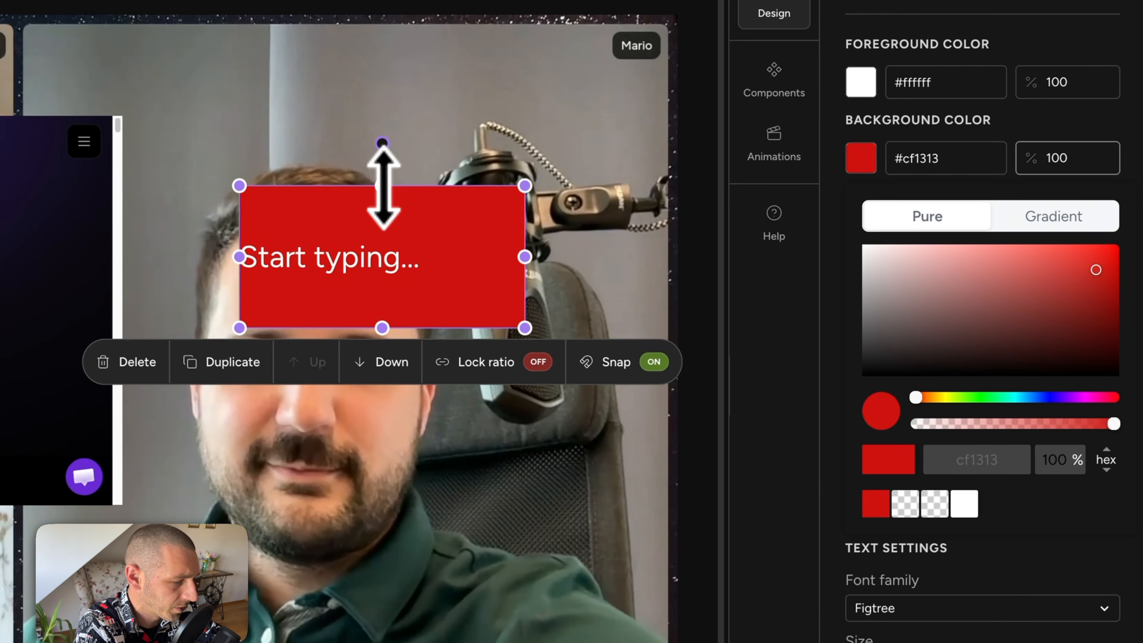
# Step: Shorten the box, enable marquee scrolling, and stretch it along the red bar at the canvas bottom
pyautogui.moveTo(368, 242); pyautogui.dragTo(368, 325)
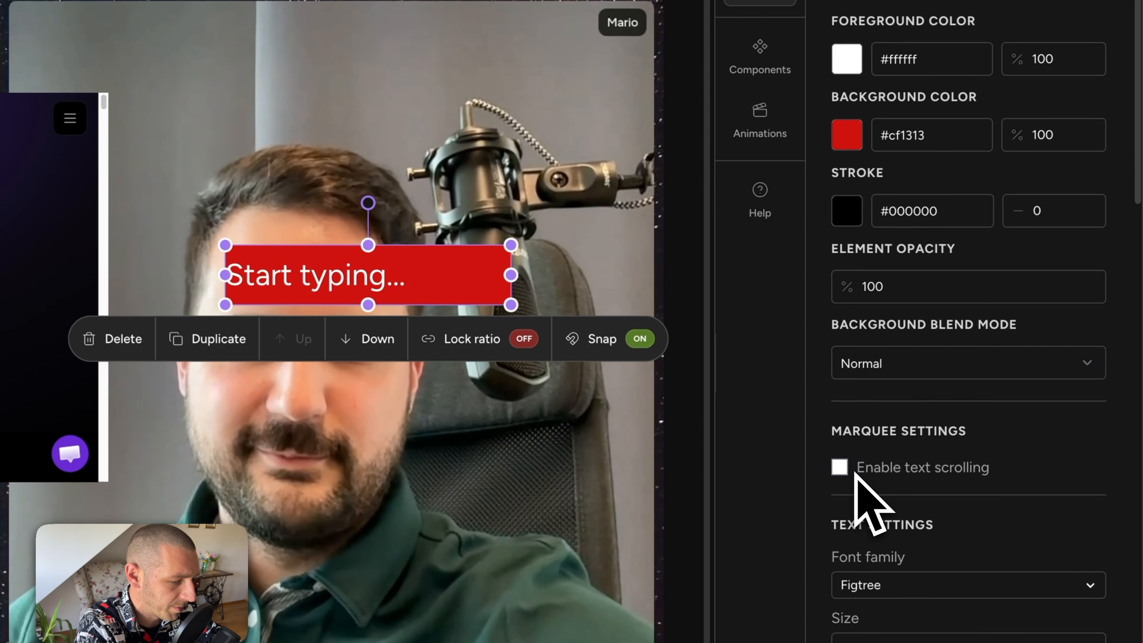
pyautogui.click(839, 467)
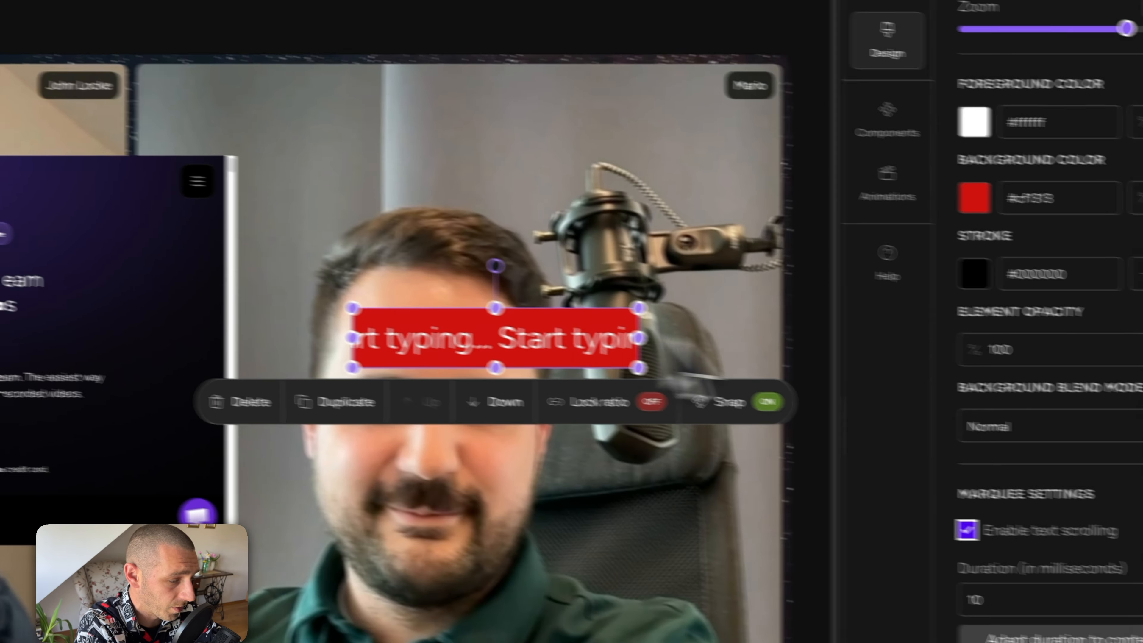
pyautogui.scroll(-7, 972, 315)
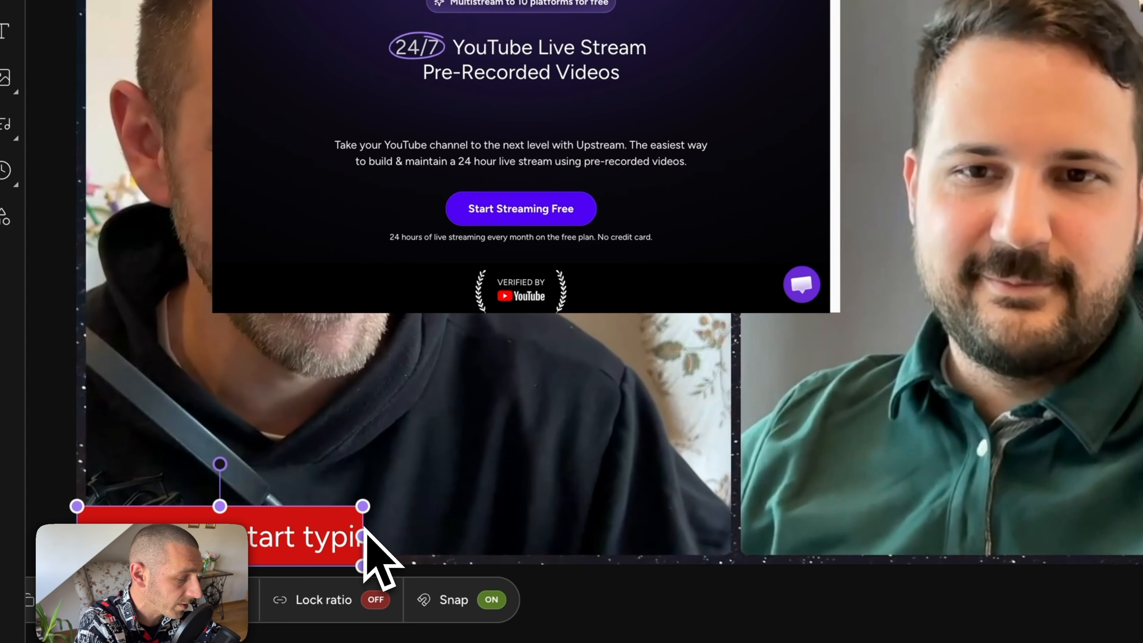
pyautogui.moveTo(362, 535); pyautogui.dragTo(1142, 550)
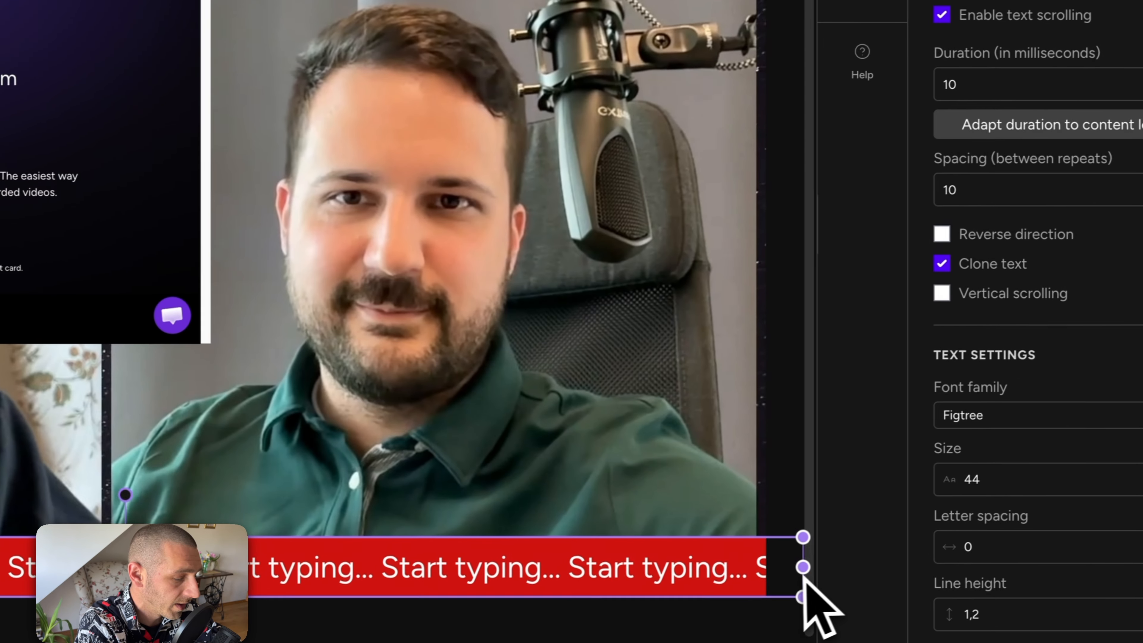
pyautogui.moveTo(804, 580); pyautogui.dragTo(752, 590)
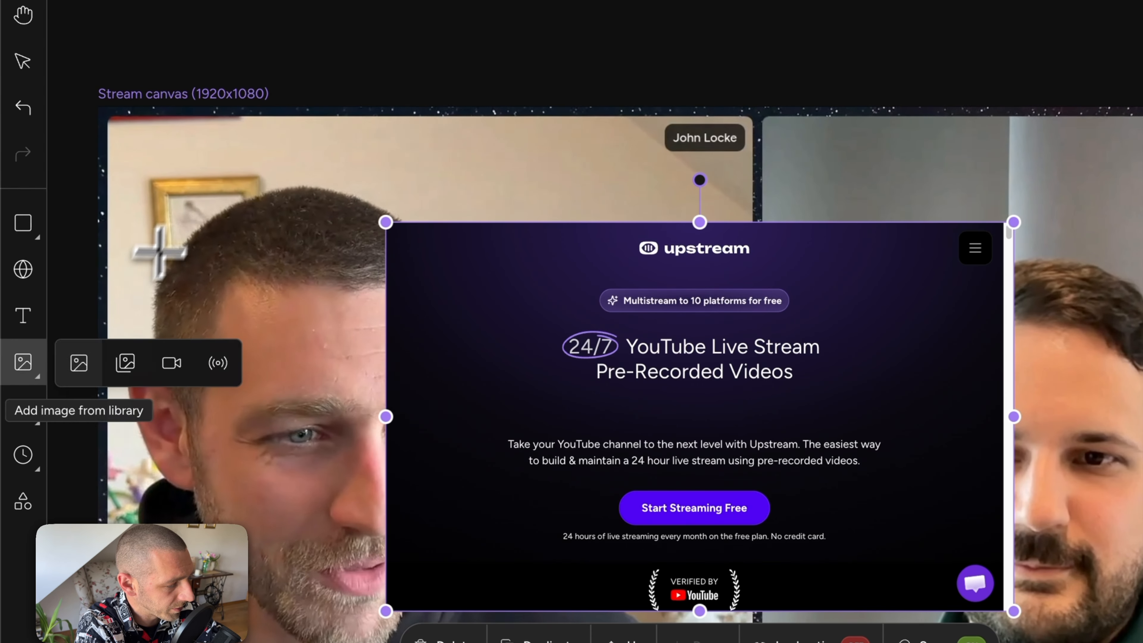
# Step: Place the Screenshot 2026-05-14 at 08.59.18 image on the canvas, enlarging and repositioning it
pyautogui.click(157, 250)
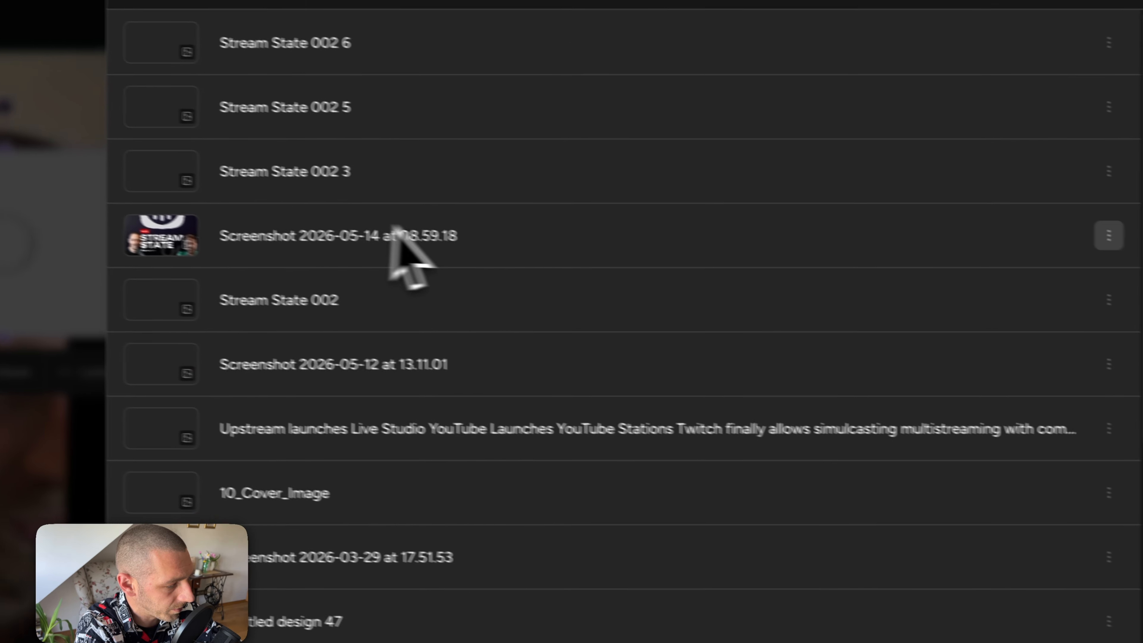
pyautogui.click(351, 234)
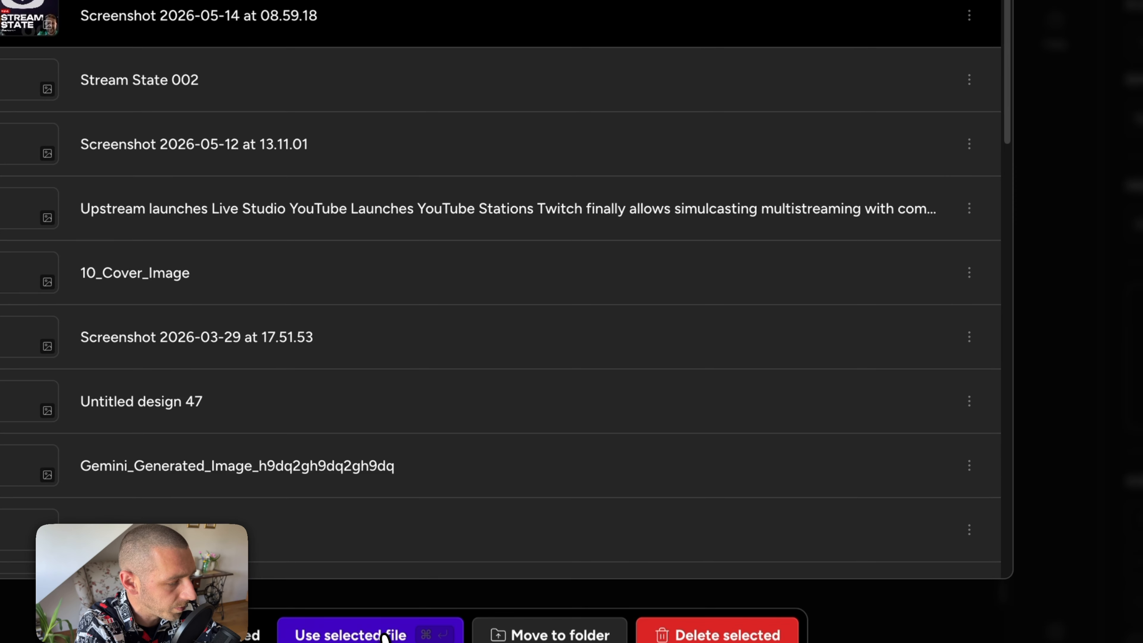
pyautogui.click(382, 635)
pyautogui.moveTo(227, 177); pyautogui.dragTo(836, 223)
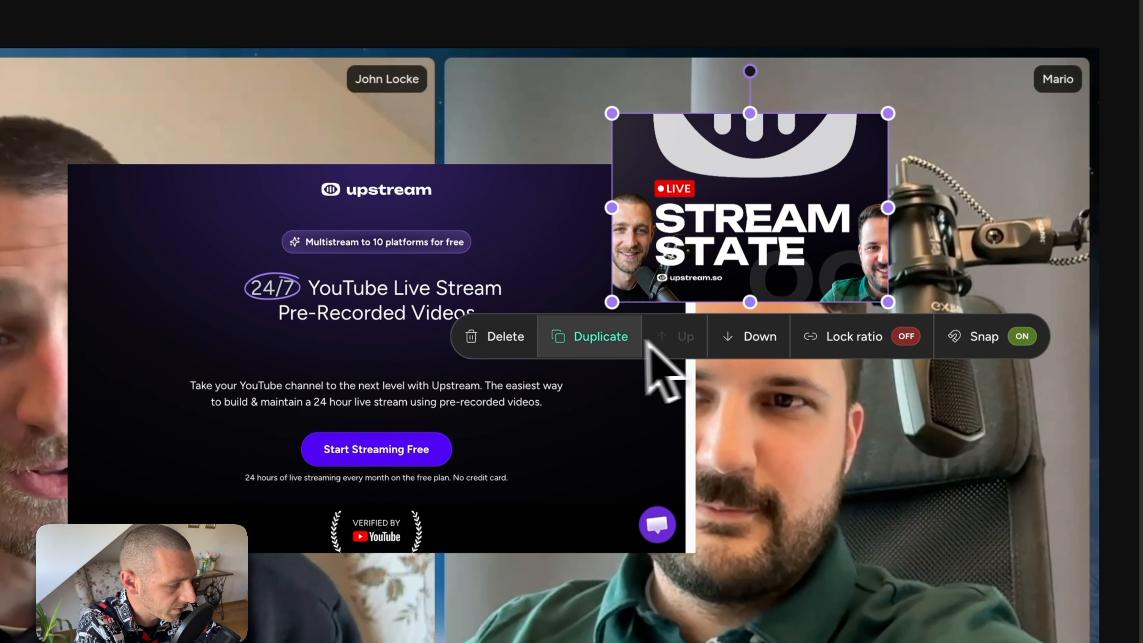
pyautogui.moveTo(612, 302); pyautogui.dragTo(508, 443)
pyautogui.moveTo(745, 317); pyautogui.dragTo(862, 311)
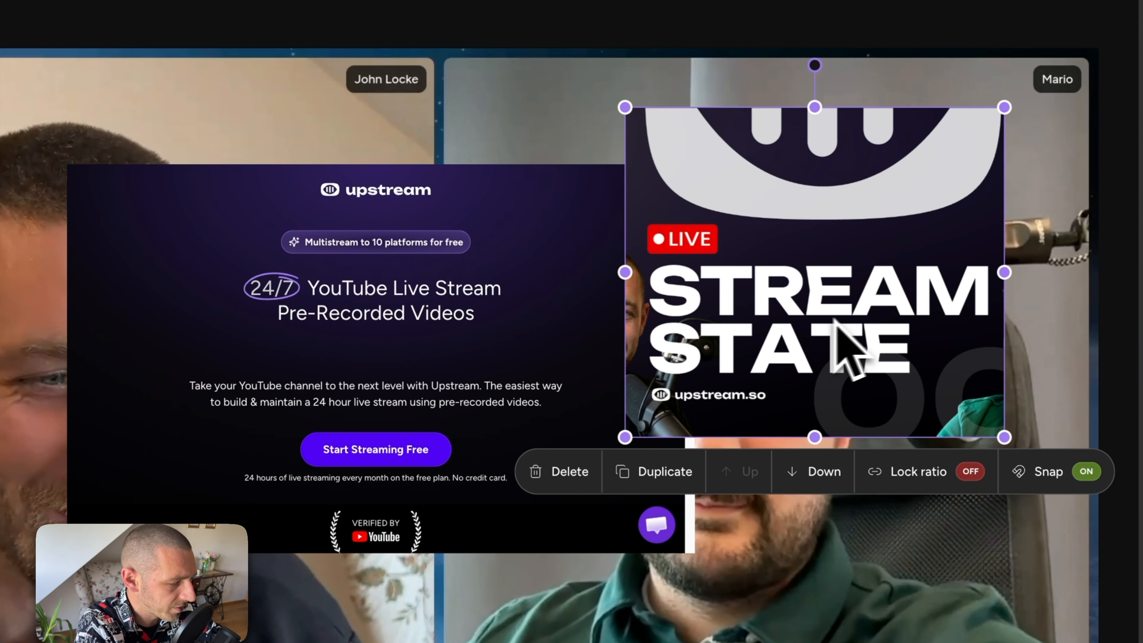
pyautogui.moveTo(645, 298); pyautogui.dragTo(0, 508)
pyautogui.moveTo(239, 481); pyautogui.dragTo(214, 507)
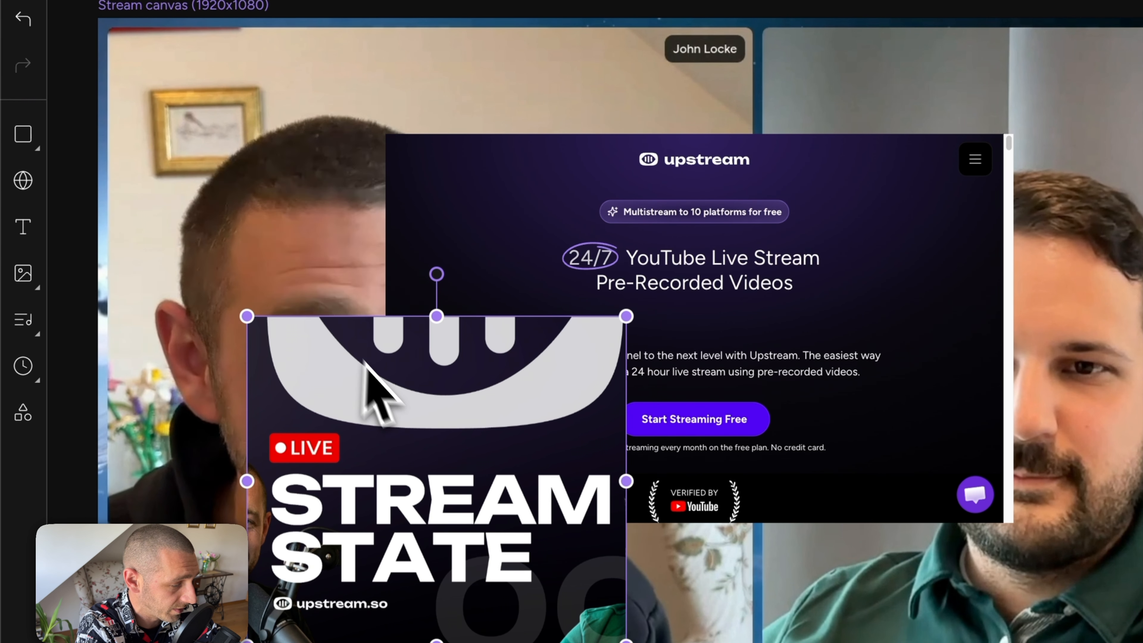
# Step: Delete the screenshot image and the Upstream website panel from the canvas
pyautogui.press('Delete')
pyautogui.click(547, 308)
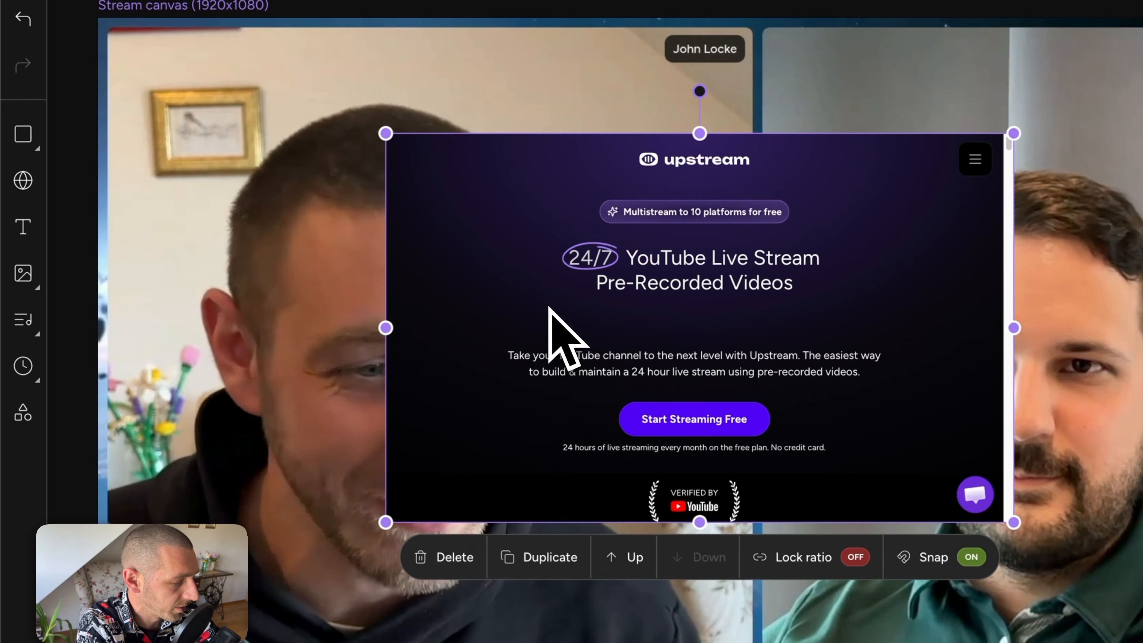
pyautogui.press('Delete')
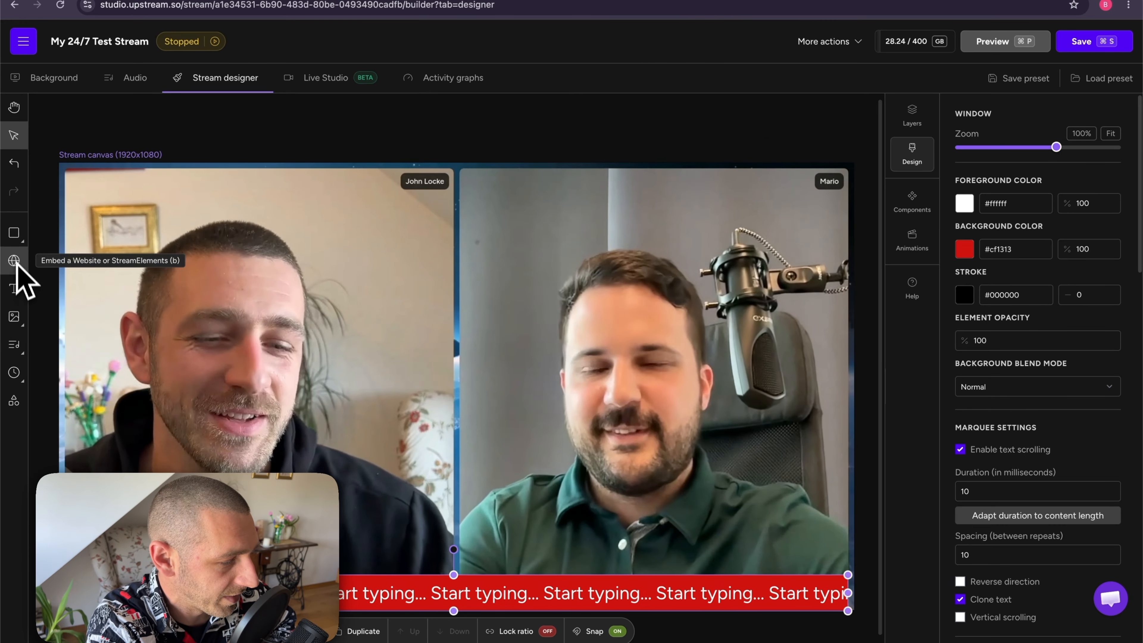
# Step: Browse the element categories, then draw and delete a Song Name / Artist Name caption
pyautogui.click(25, 141)
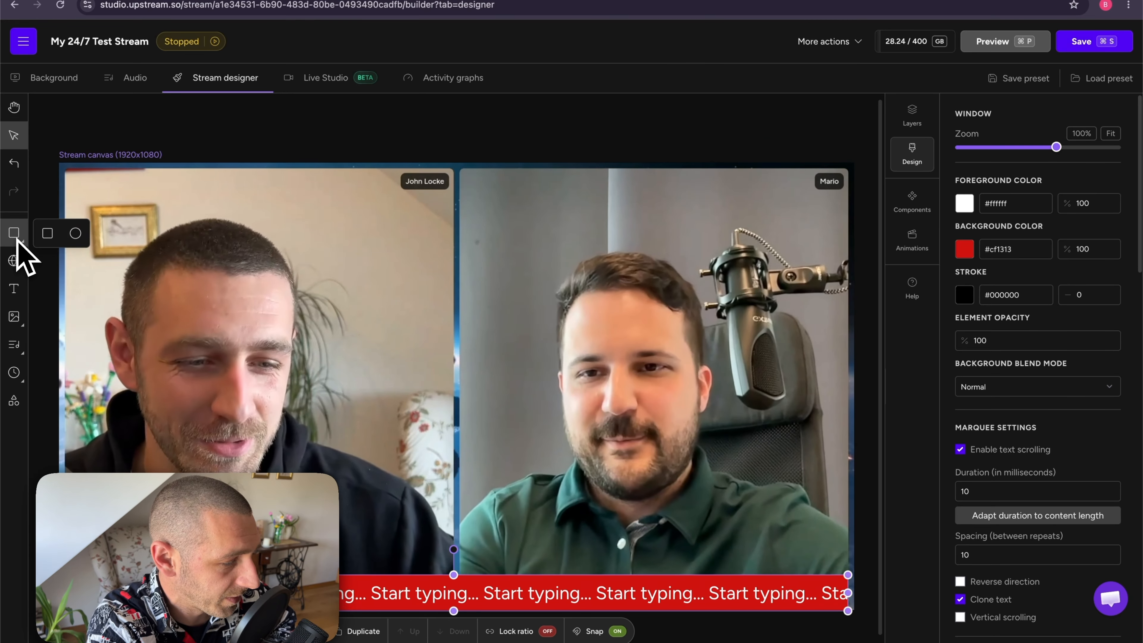
pyautogui.click(16, 320)
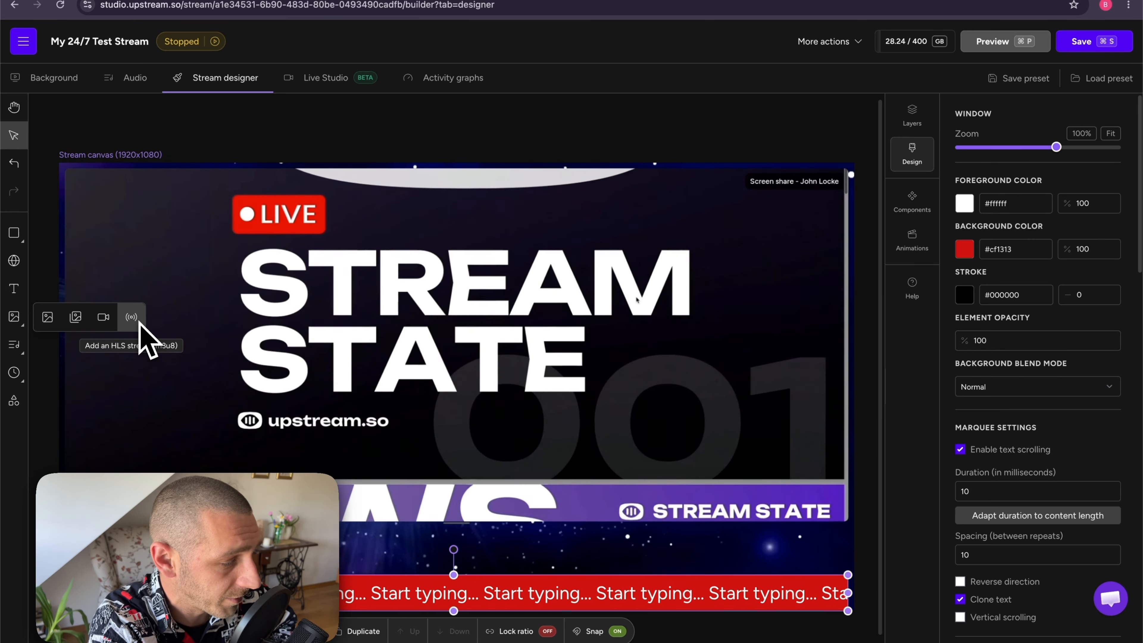
pyautogui.click(10, 344)
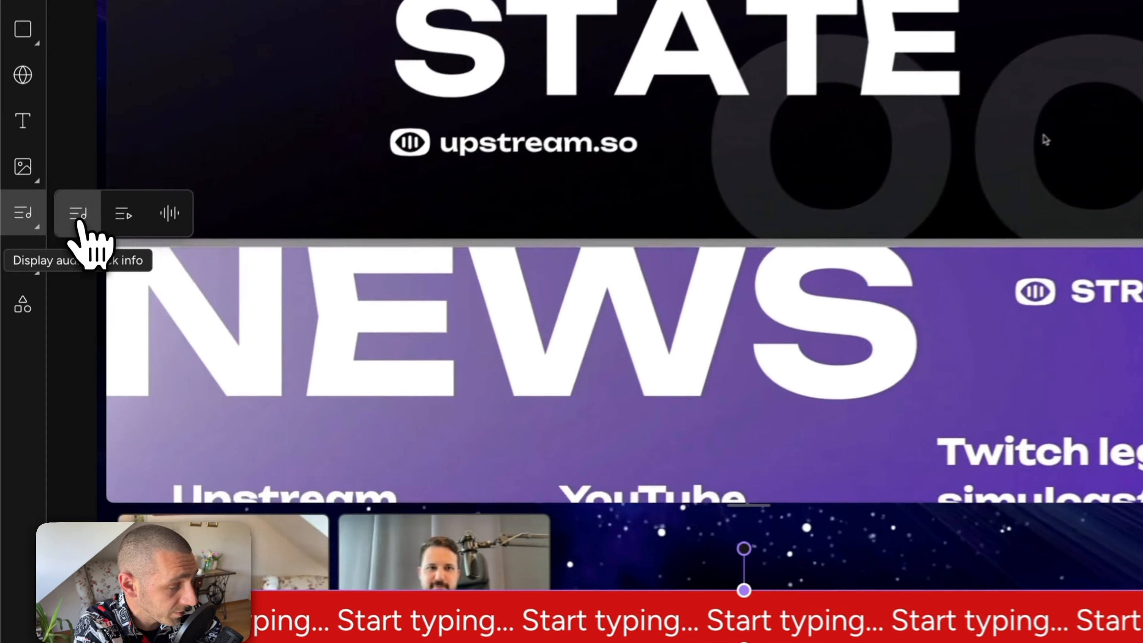
pyautogui.click(48, 346)
pyautogui.moveTo(311, 377); pyautogui.dragTo(638, 504)
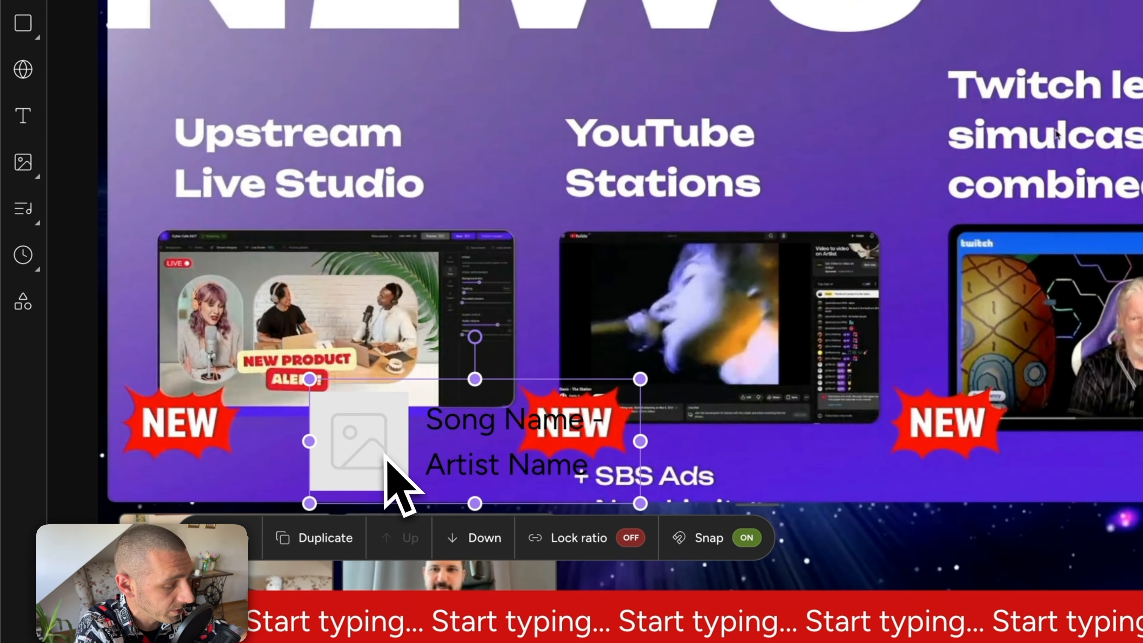
pyautogui.press('Delete')
# Step: Draw and widen a Current video name caption, then choose Add audio visualizer
pyautogui.moveTo(29, 221)
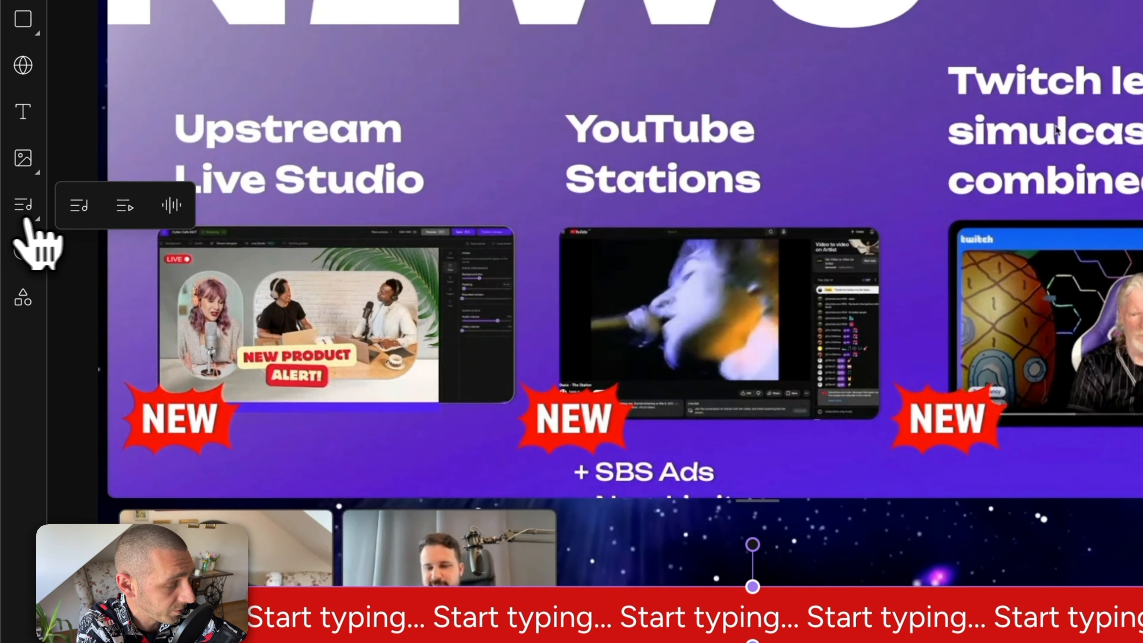
pyautogui.click(126, 219)
pyautogui.moveTo(236, 337); pyautogui.dragTo(592, 504)
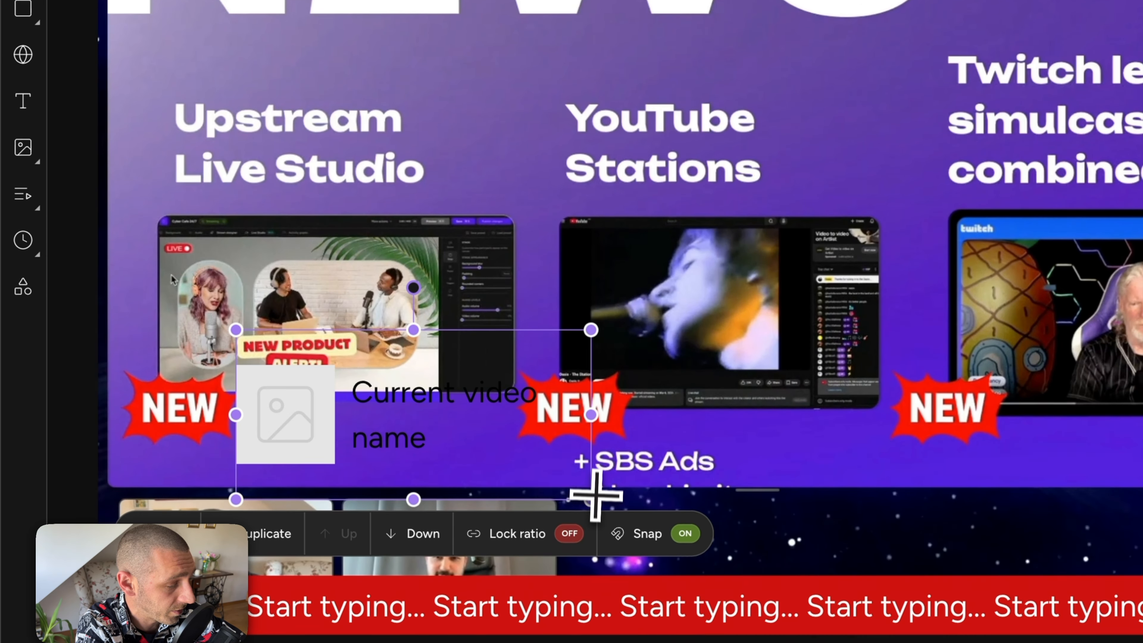
pyautogui.moveTo(646, 399); pyautogui.dragTo(664, 382)
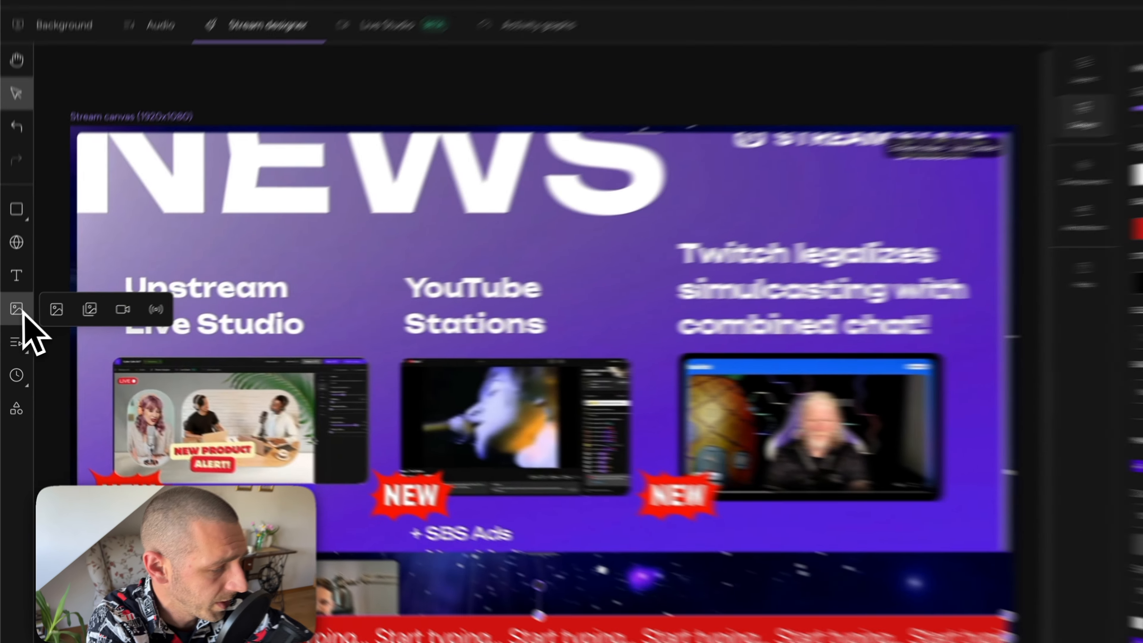
pyautogui.moveTo(23, 190)
pyautogui.click(167, 191)
pyautogui.moveTo(396, 417); pyautogui.dragTo(824, 488)
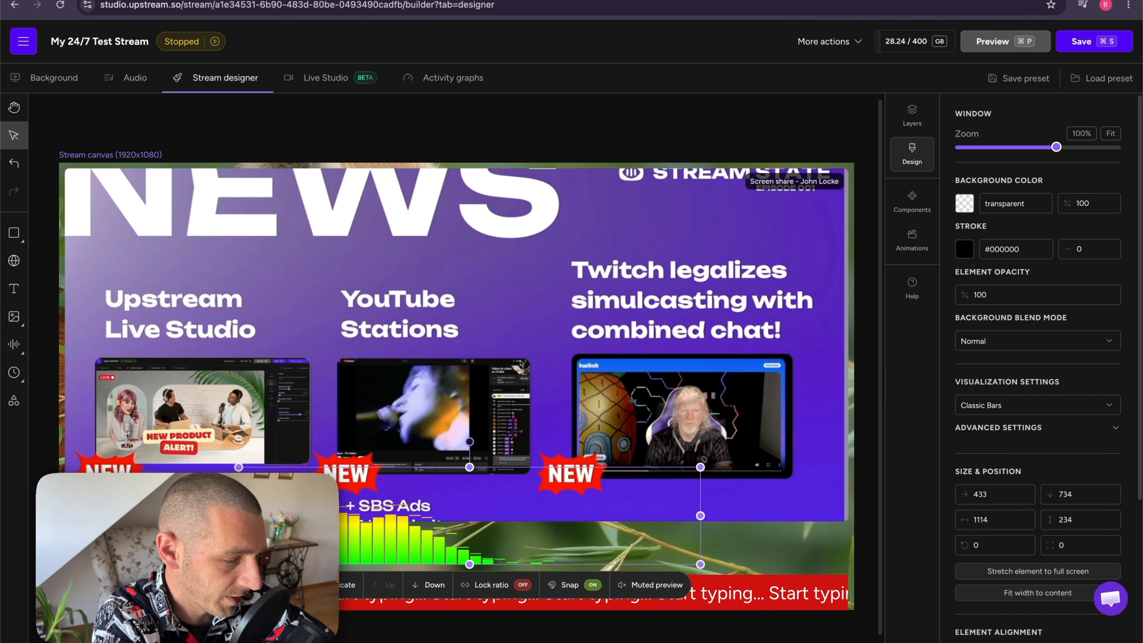
pyautogui.scroll(-5, 981, 270)
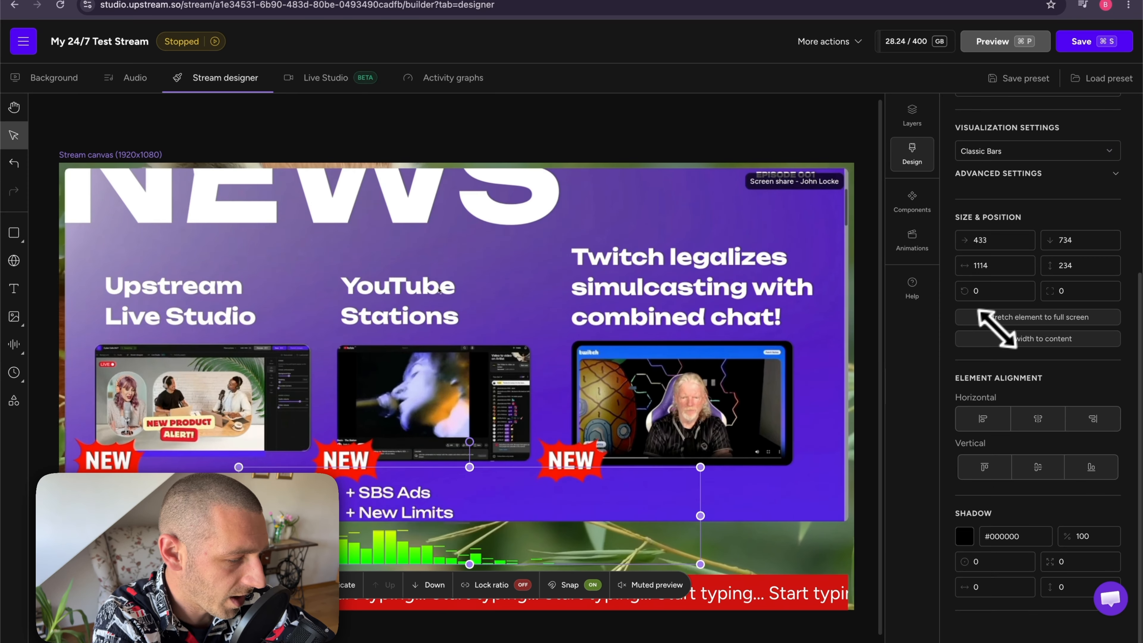
pyautogui.scroll(5, 980, 310)
pyautogui.press('Delete')
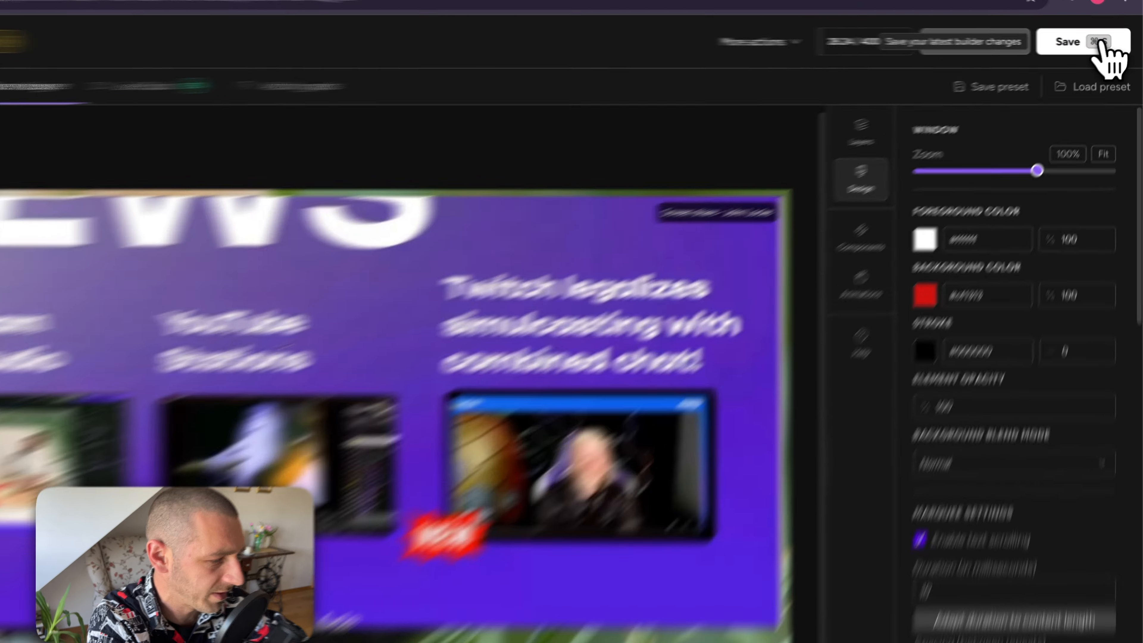
# Step: Save the latest stream design changes and return to the streams dashboard
pyautogui.click(1100, 41)
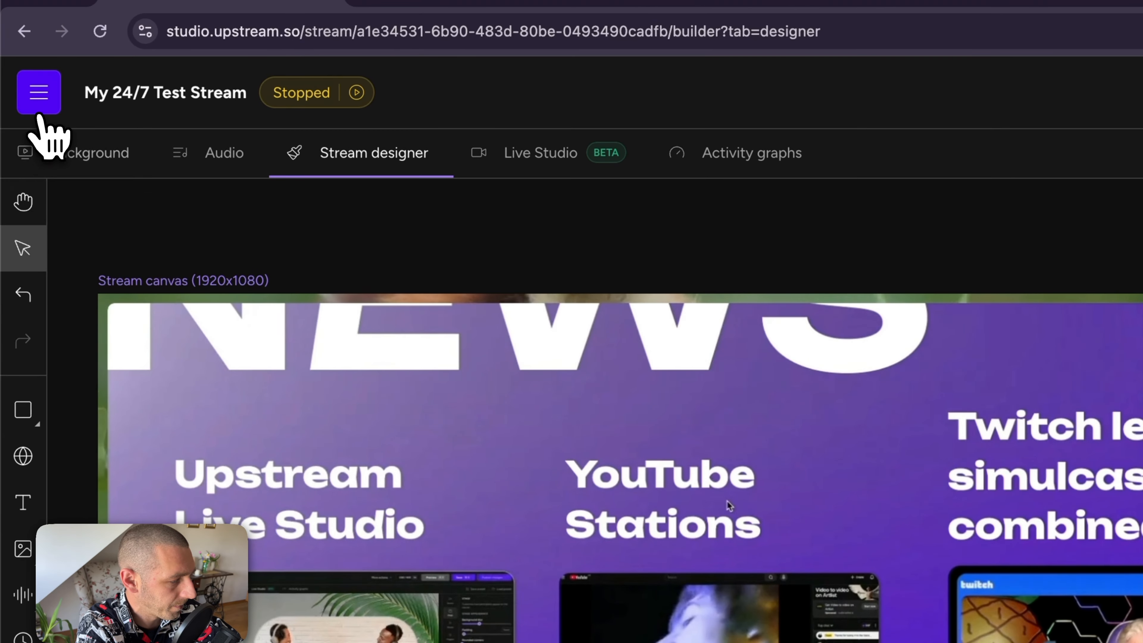
pyautogui.click(38, 96)
pyautogui.click(77, 171)
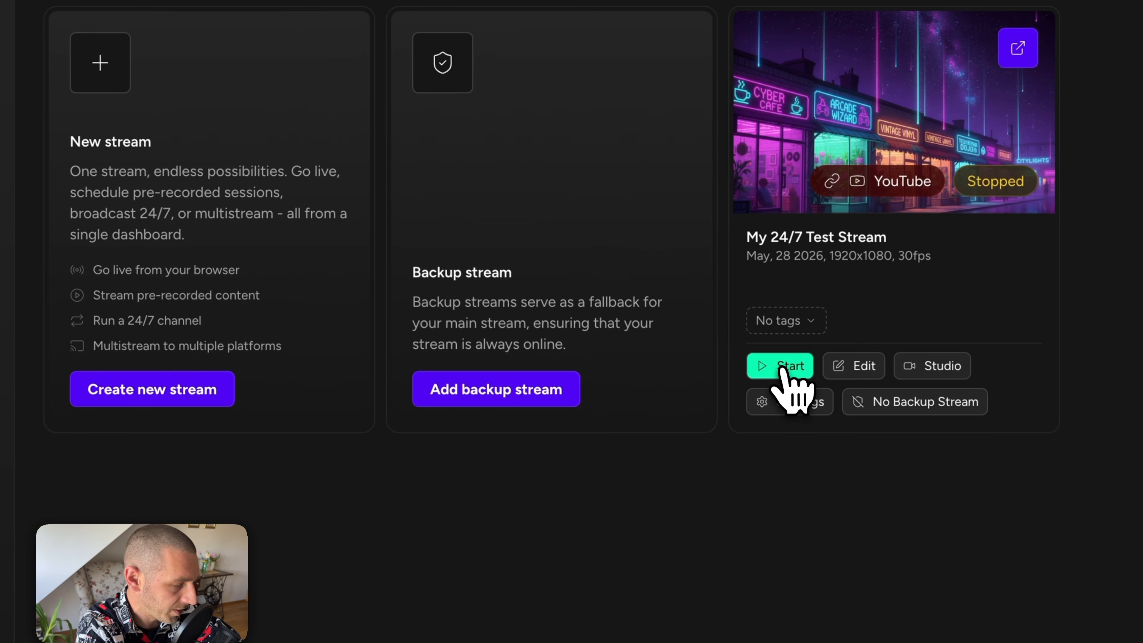
# Step: Start My 24/7 Test Stream as unlisted with recording, then reopen its page
pyautogui.click(781, 368)
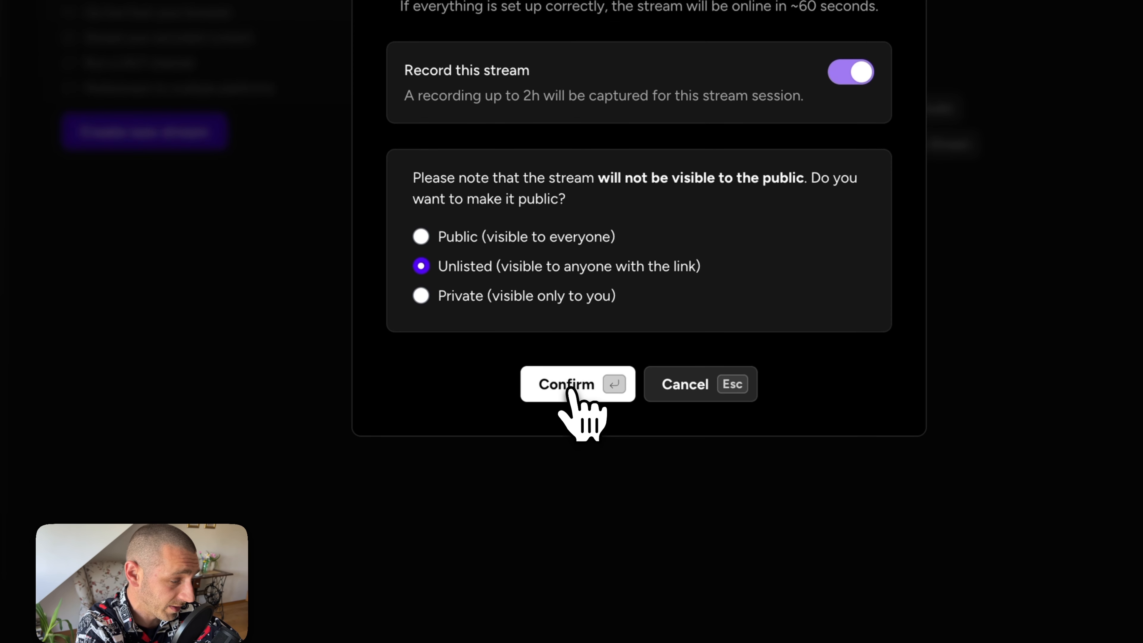
pyautogui.click(569, 390)
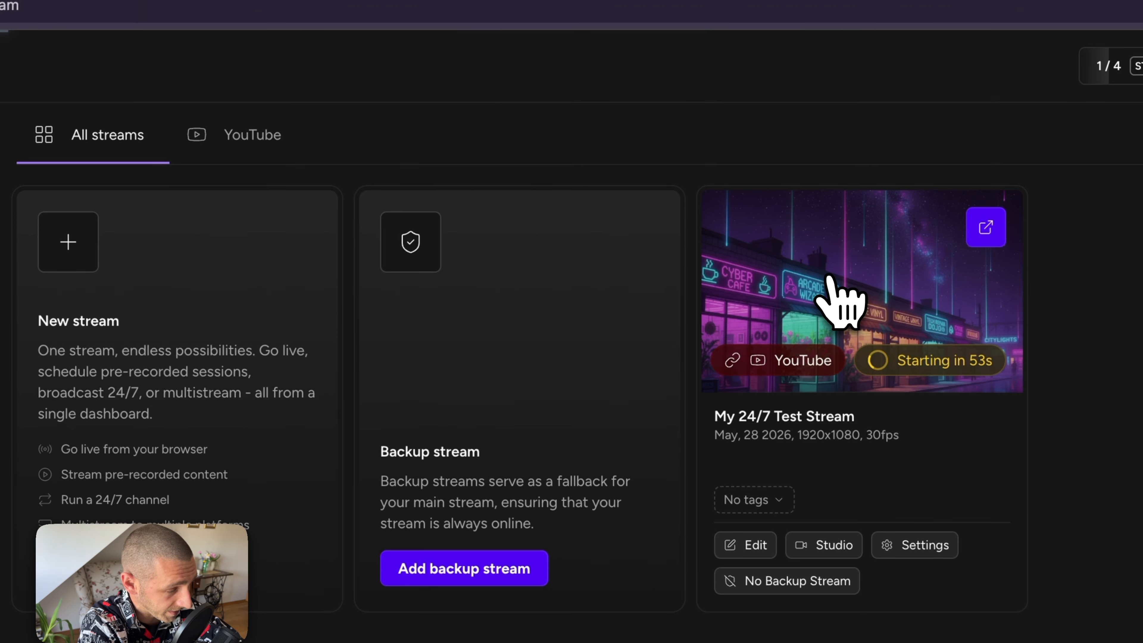
pyautogui.click(705, 182)
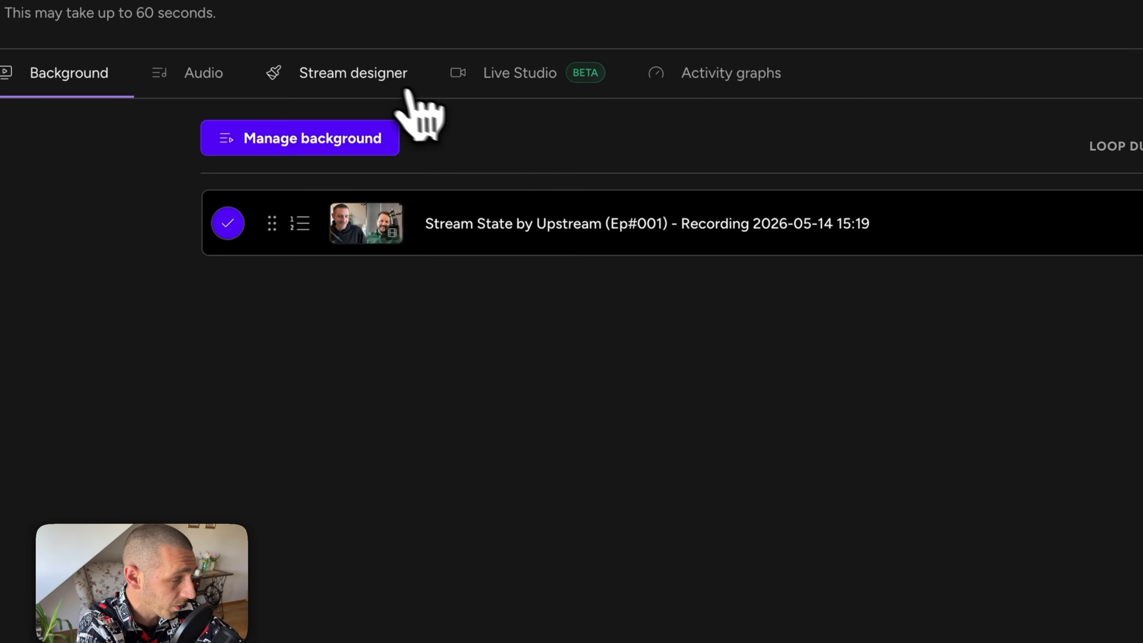
# Step: Join the Live Studio stage using the browser camera and microphone as source
pyautogui.click(385, 82)
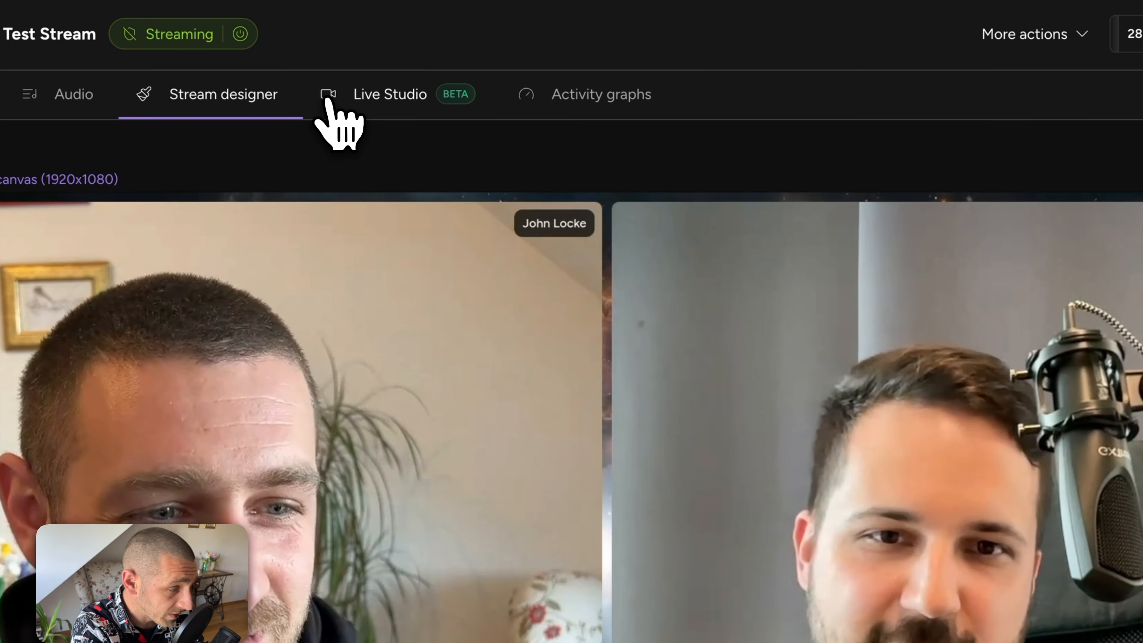
pyautogui.click(380, 96)
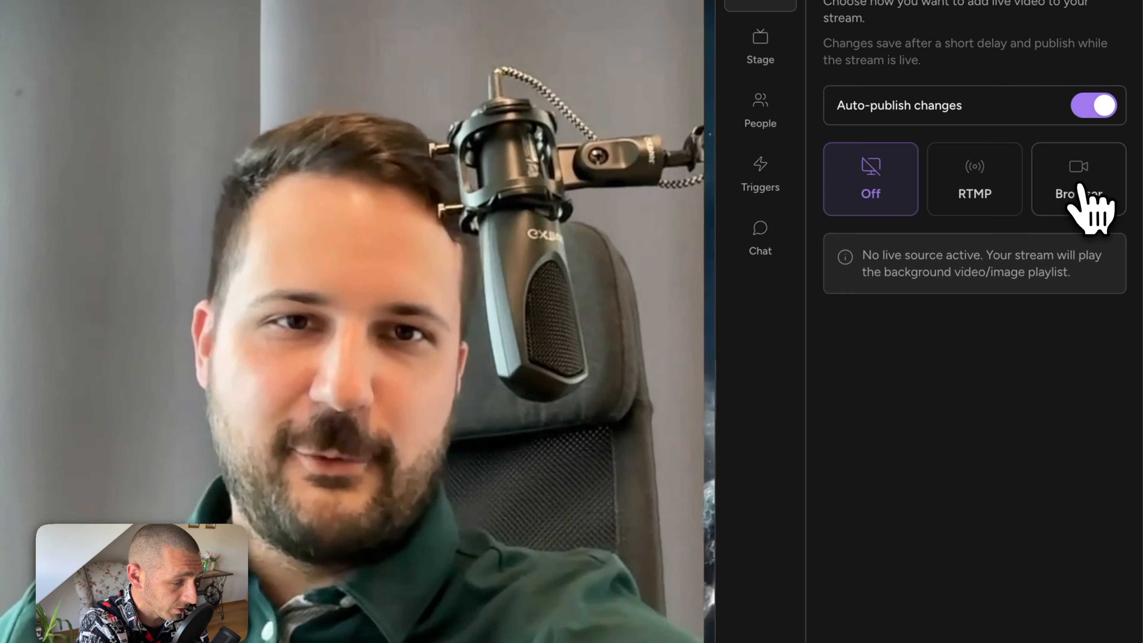
pyautogui.click(1119, 198)
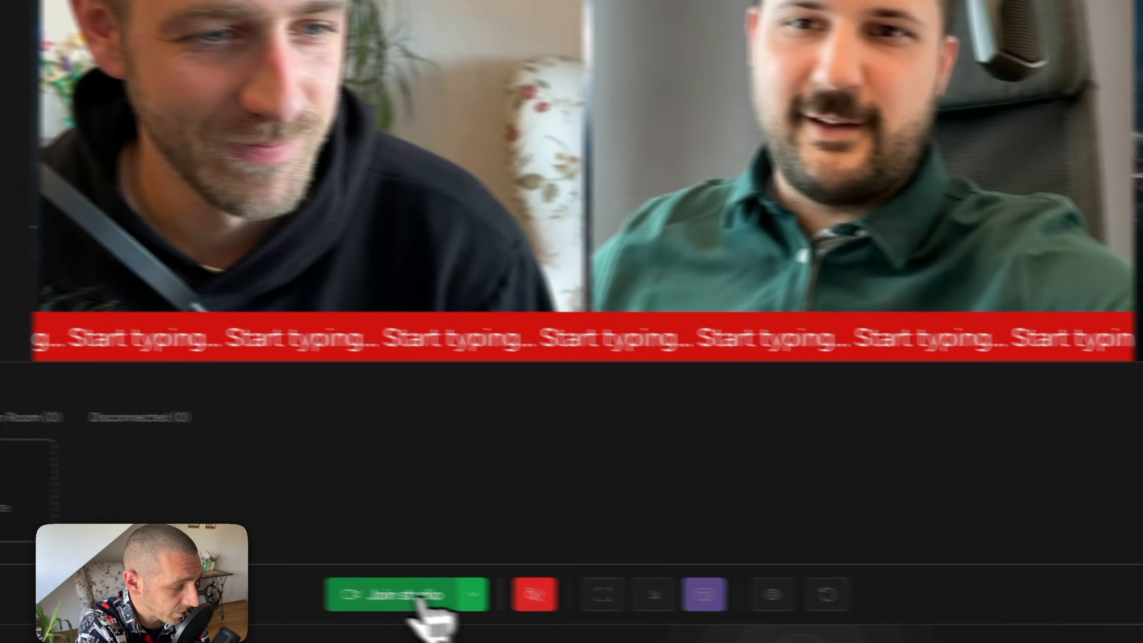
pyautogui.click(432, 600)
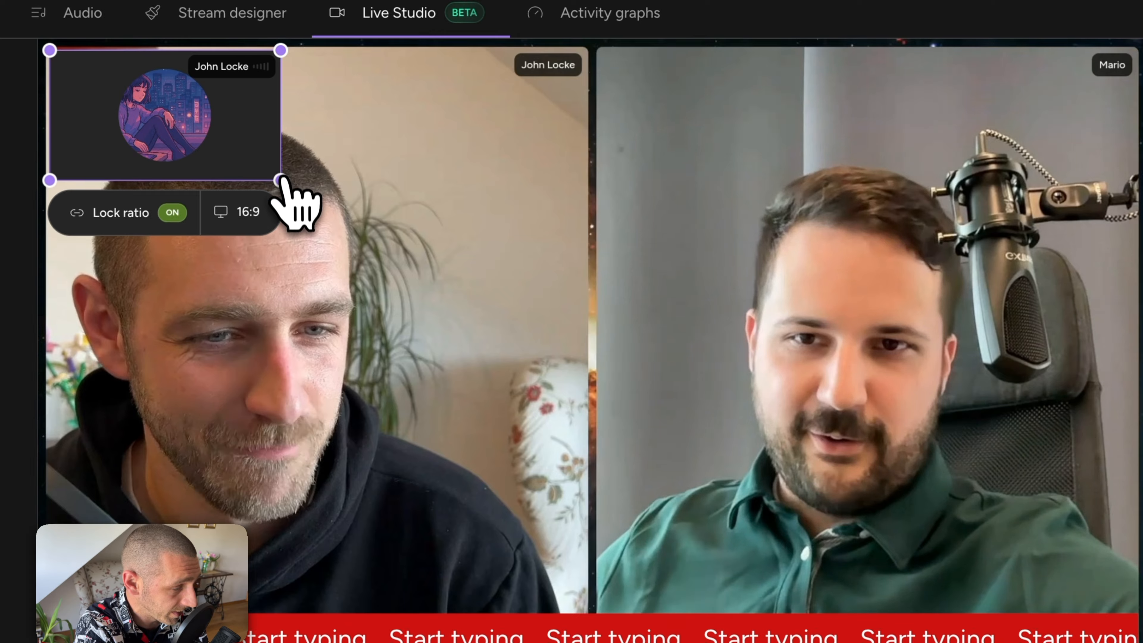
# Step: Move the camera tile to the stage centre and enlarge it over the right-hand participant
pyautogui.moveTo(276, 176); pyautogui.dragTo(985, 541)
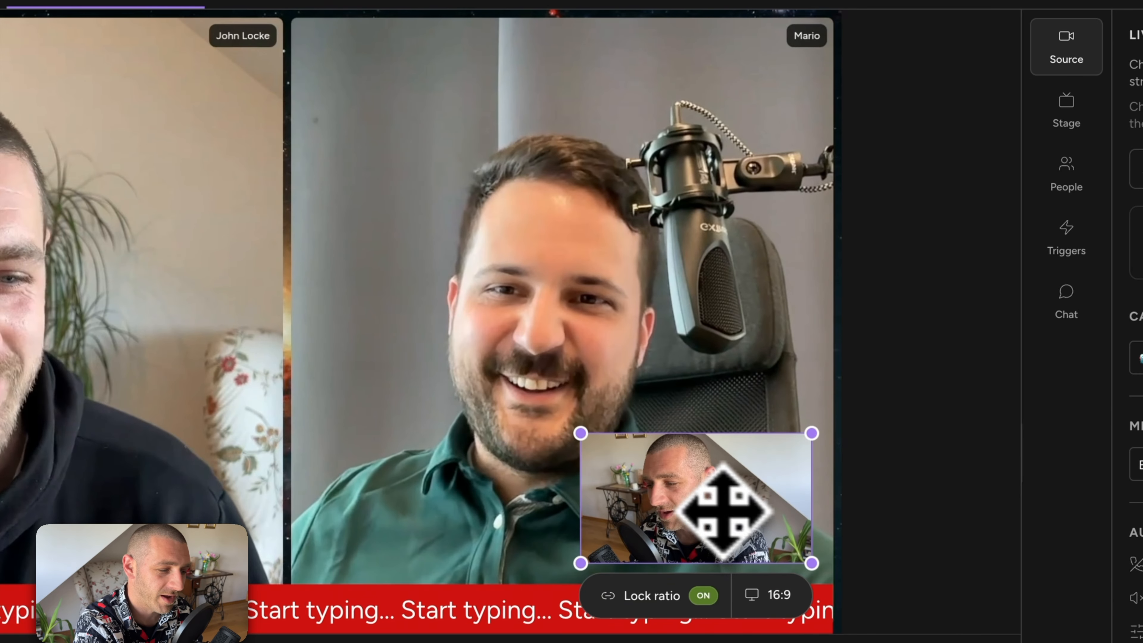
pyautogui.moveTo(580, 434); pyautogui.dragTo(416, 24)
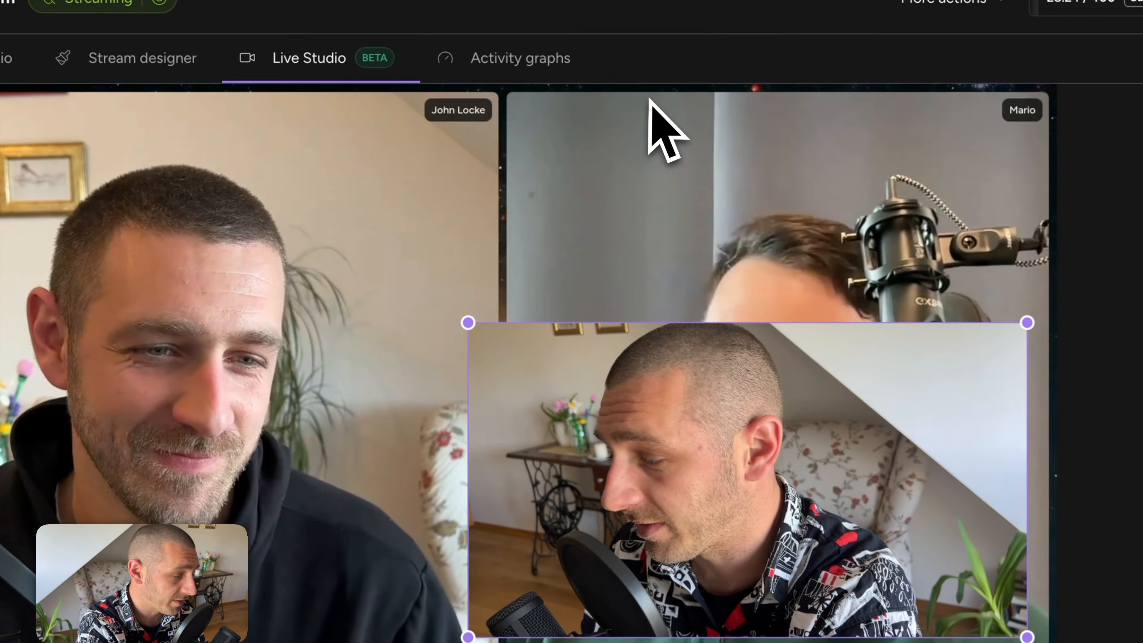
pyautogui.click(299, 522)
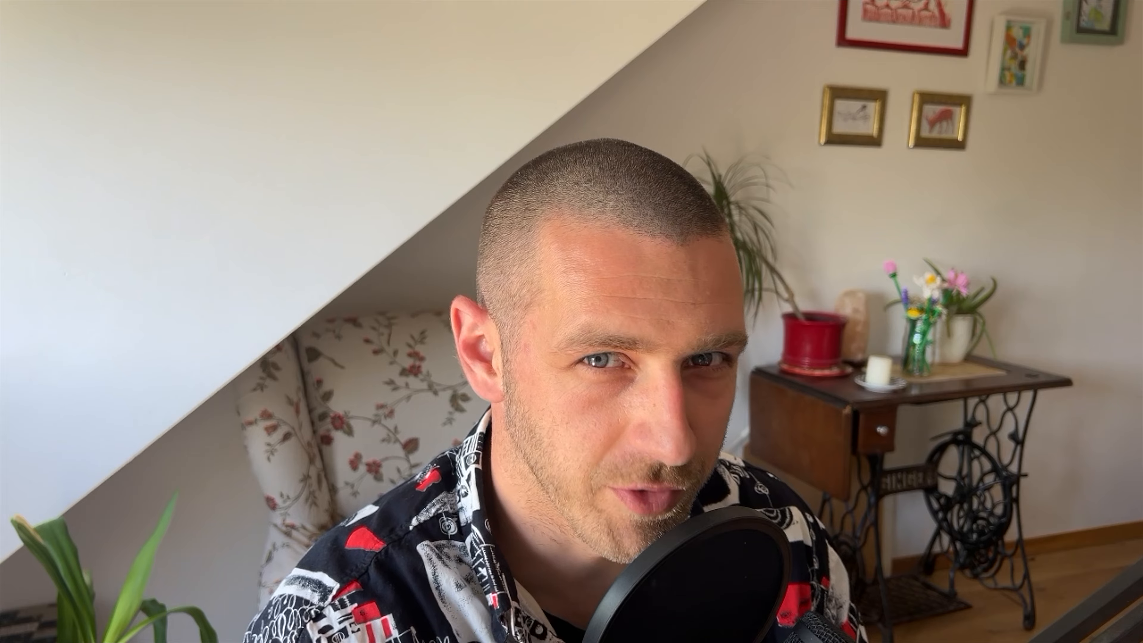